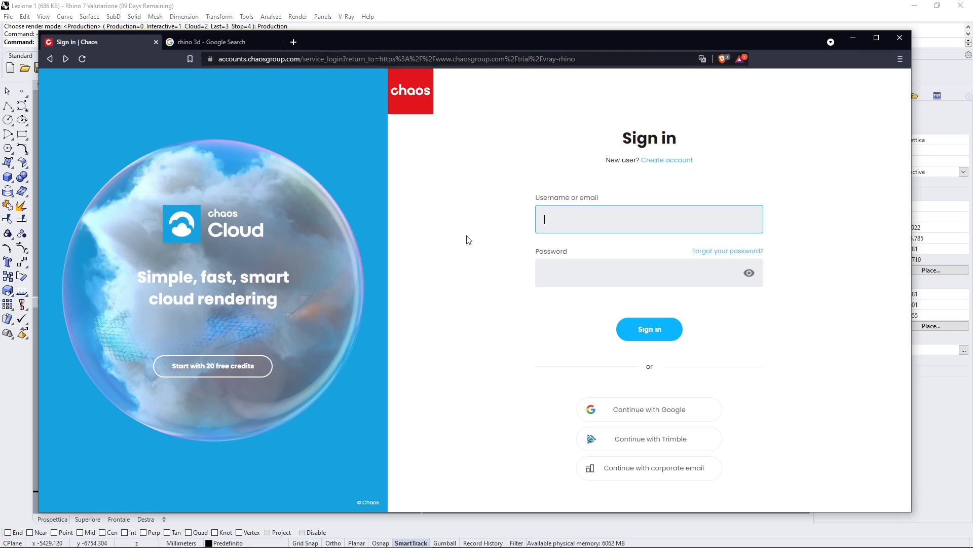
mouse_move(443, 35)
left_mouse_down()
mouse_move(457, 297)
mouse_move(435, 249)
mouse_move(434, 124)
mouse_move(463, 345)
mouse_move(443, 35)
left_mouse_up()
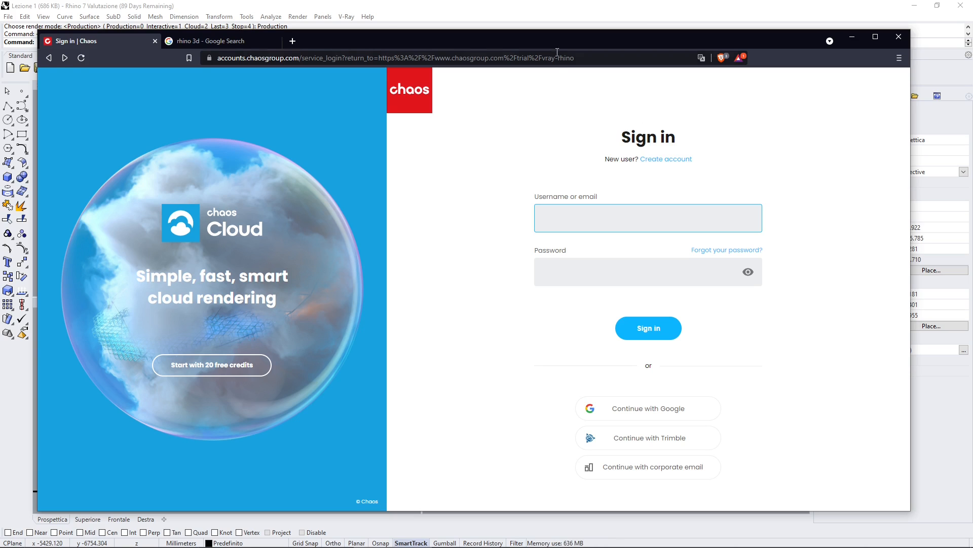
left_click_drag(555, 42, 549, 236)
left_click_drag(487, 237, 498, 34)
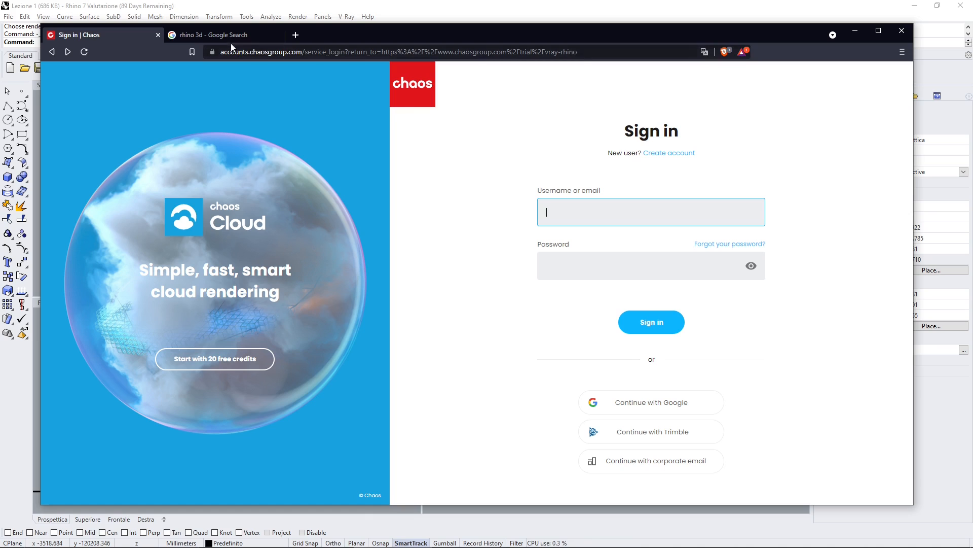
left_click_drag(325, 35, 376, 327)
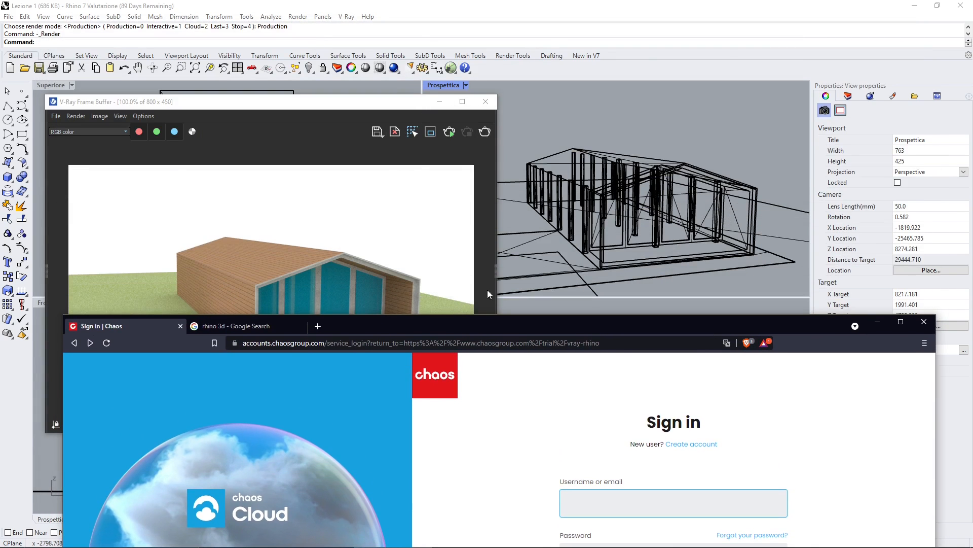
left_click_drag(491, 321, 485, 33)
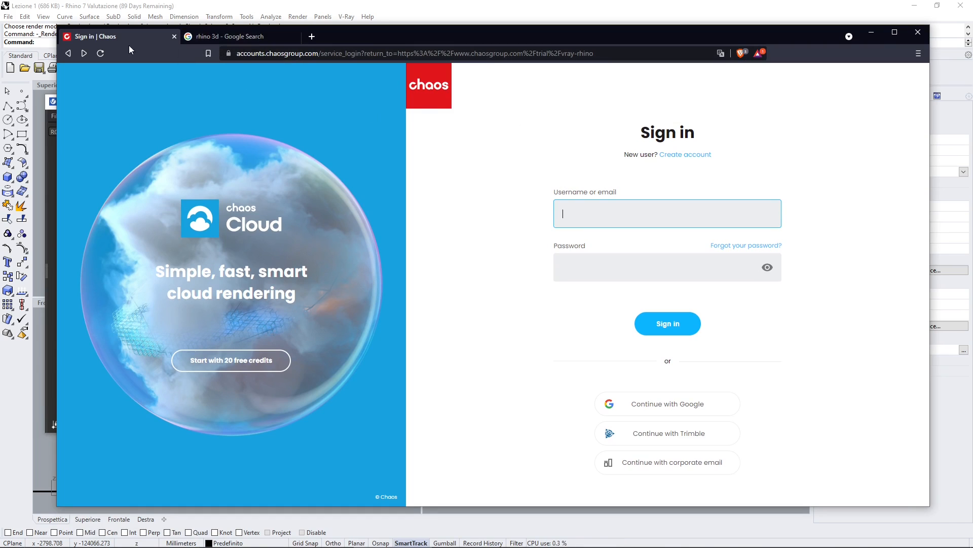
- View the rhino 3d search results and minimize the browser to return to Rhino
left_click(221, 37)
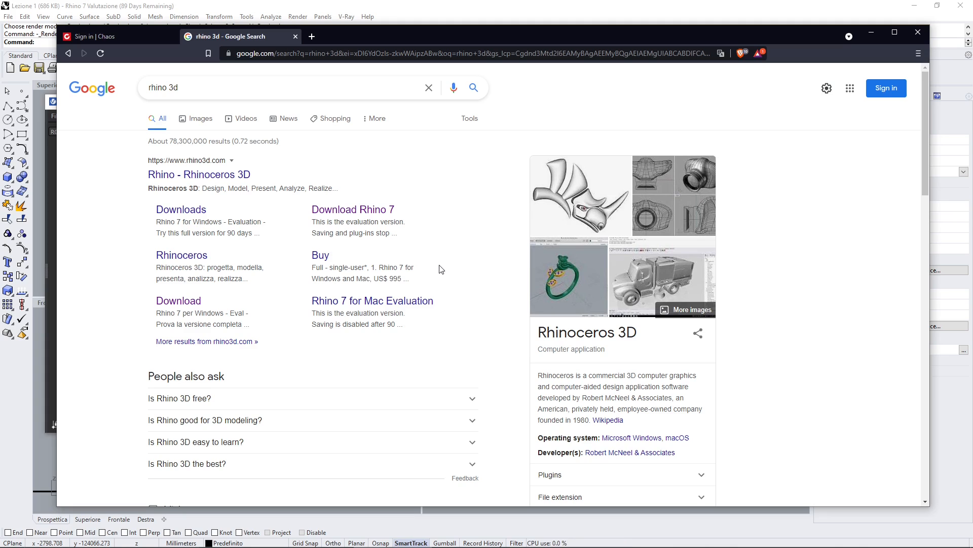
left_click(868, 32)
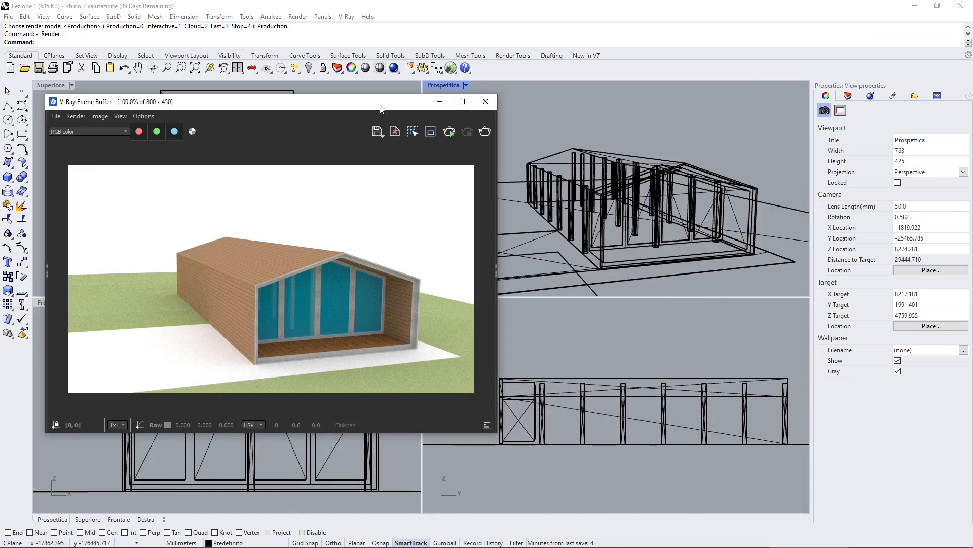
- Move the V-Ray Frame Buffer to the middle of the workspace to view the house render, and close it
left_click_drag(381, 107, 366, 101)
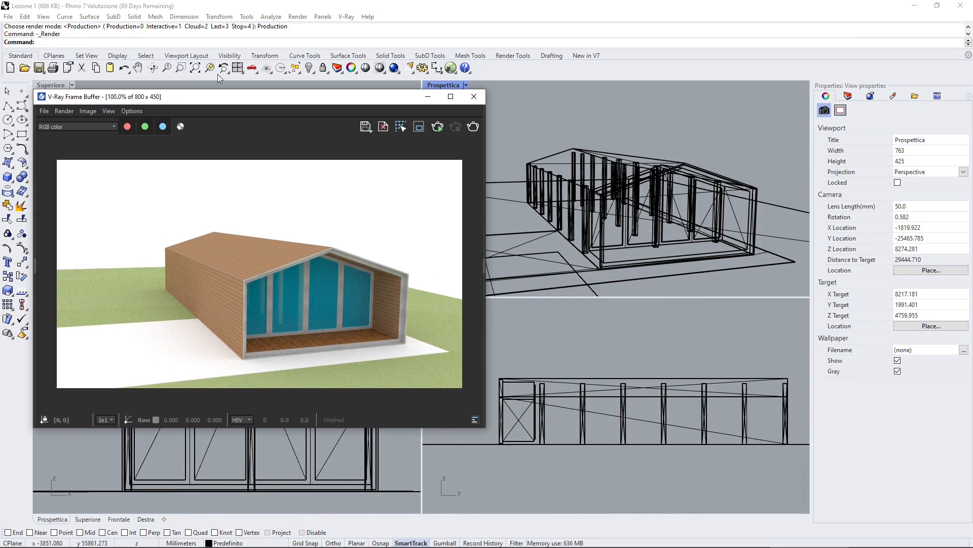
left_click_drag(253, 102, 269, 106)
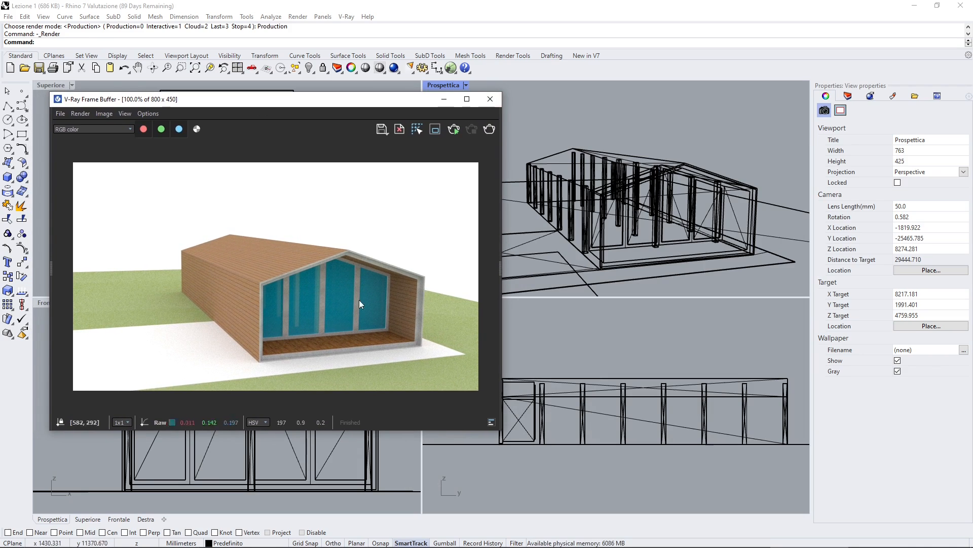
left_click_drag(369, 105, 531, 127)
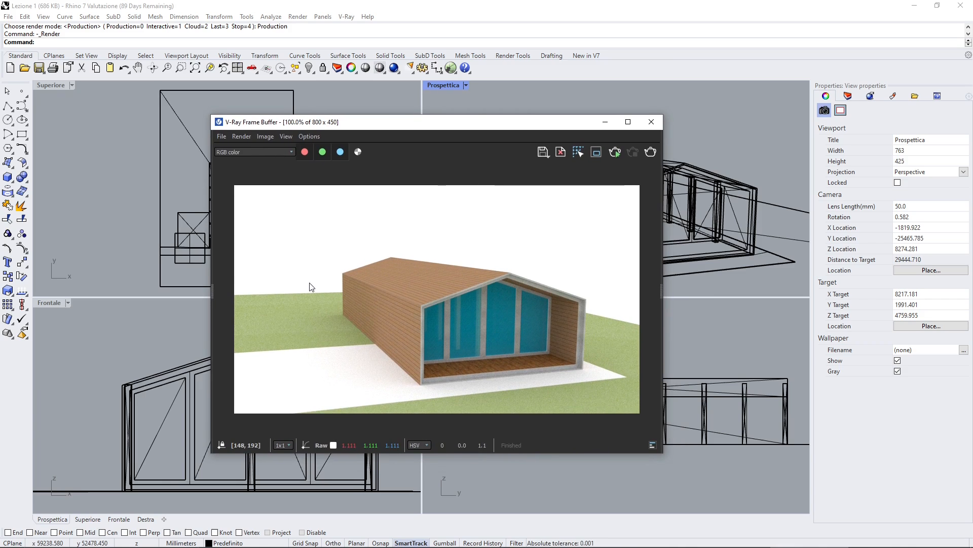
mouse_move(460, 127)
left_mouse_down()
mouse_move(456, 165)
mouse_move(452, 131)
left_mouse_up()
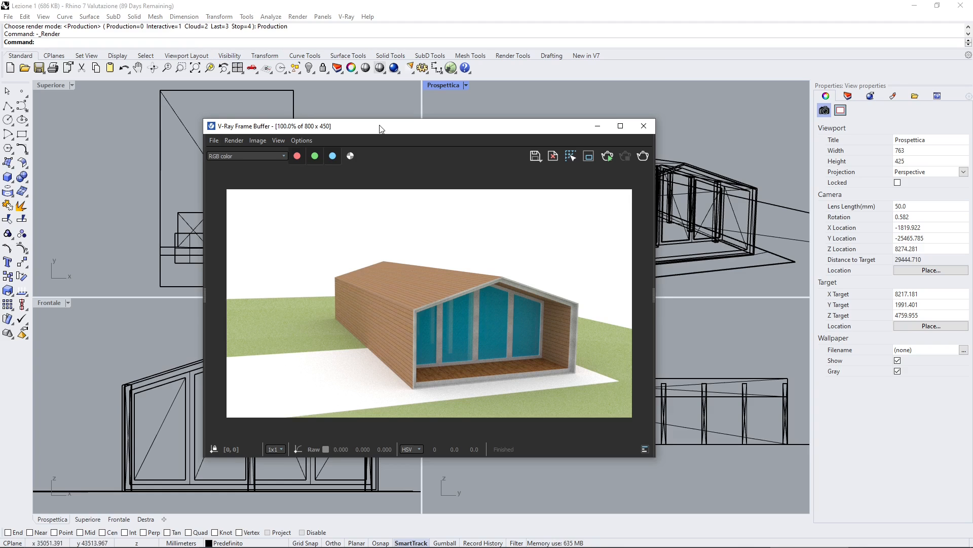
left_click_drag(379, 125, 378, 126)
left_click(643, 126)
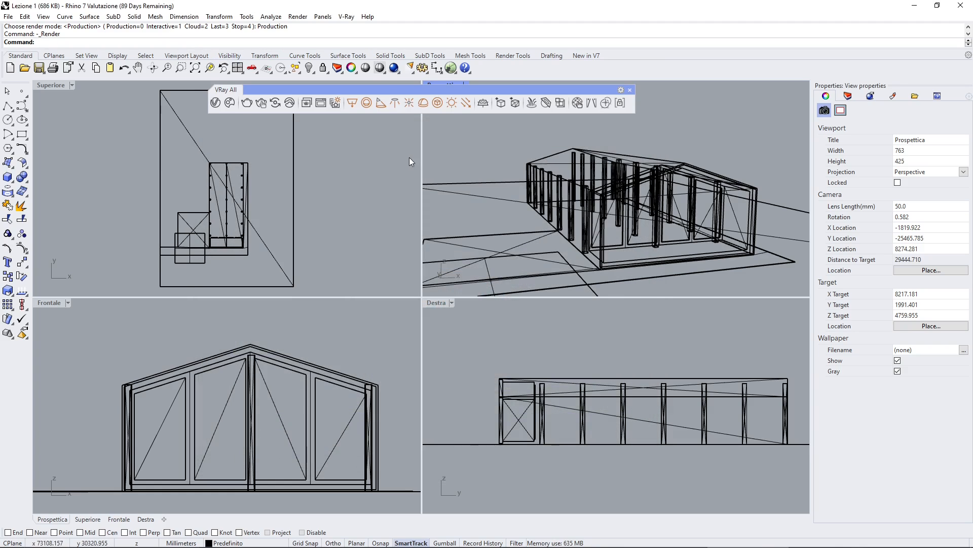
- Move the floating VRay All toolbar over the Superiore viewport and close it
left_click_drag(388, 91, 245, 115)
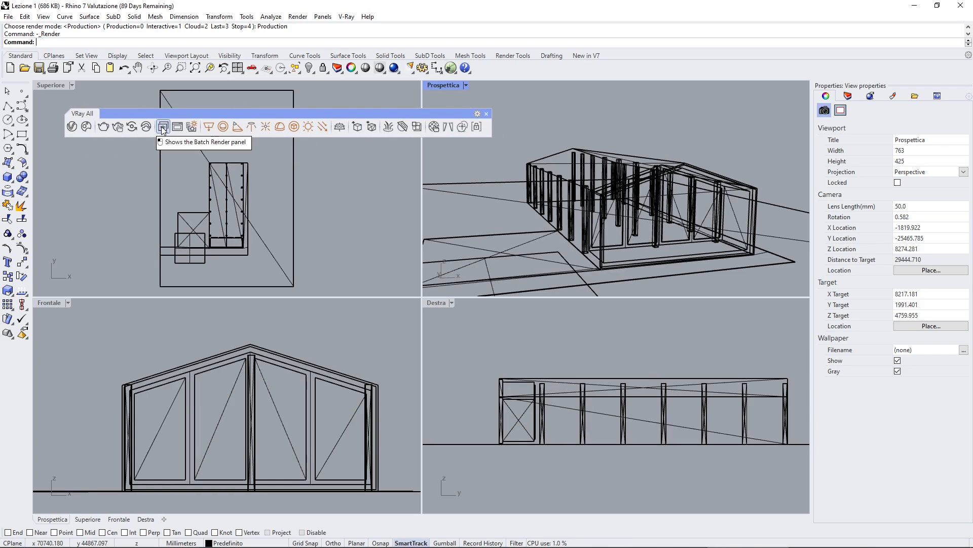
left_click_drag(135, 117, 128, 118)
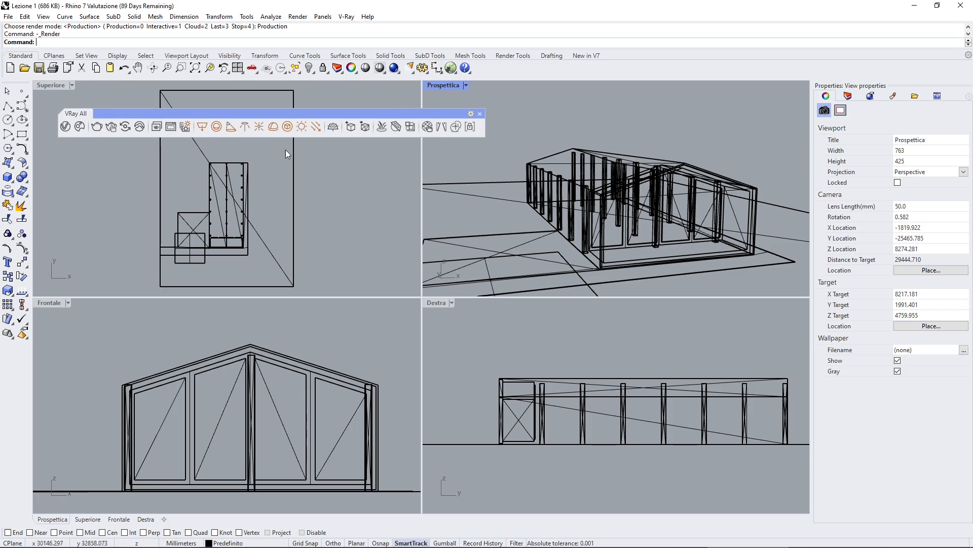
left_click(480, 115)
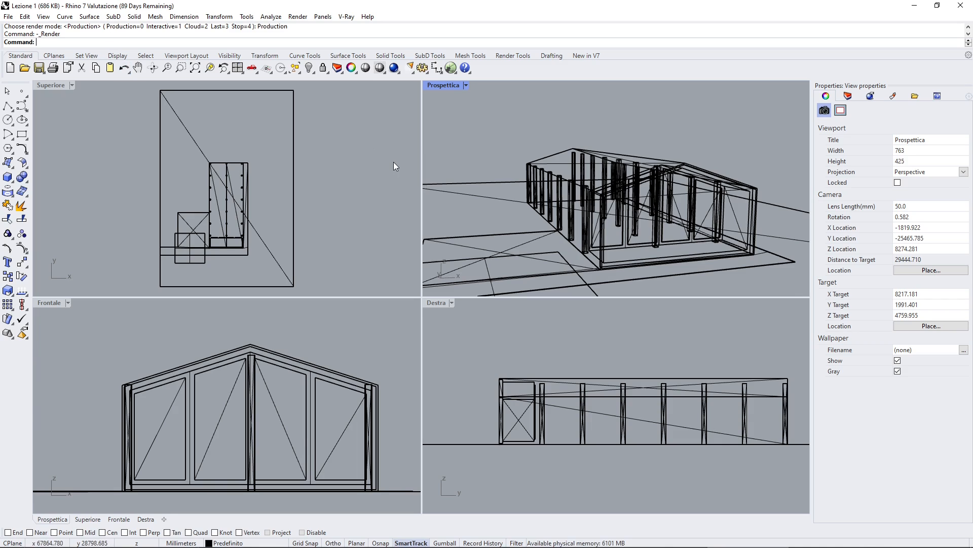
- Set the current renderer to Rhino Render in the document's render properties and apply the change
left_click(423, 69)
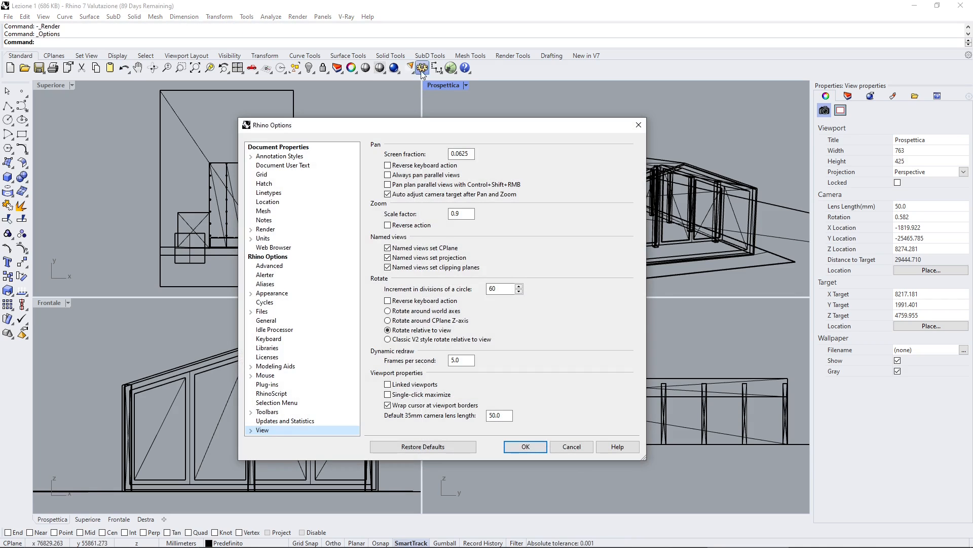
left_click(638, 125)
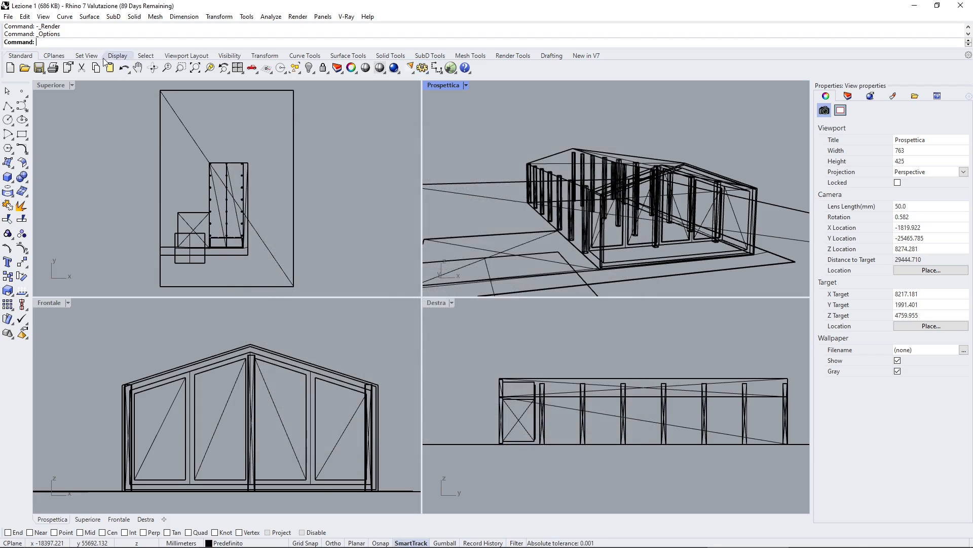
left_click(23, 18)
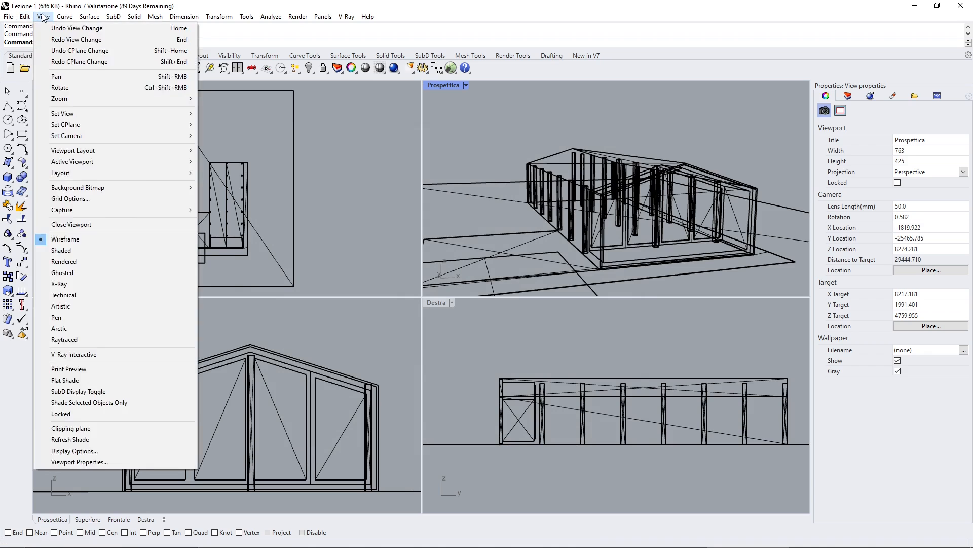
mouse_move(13, 16)
left_click(52, 208)
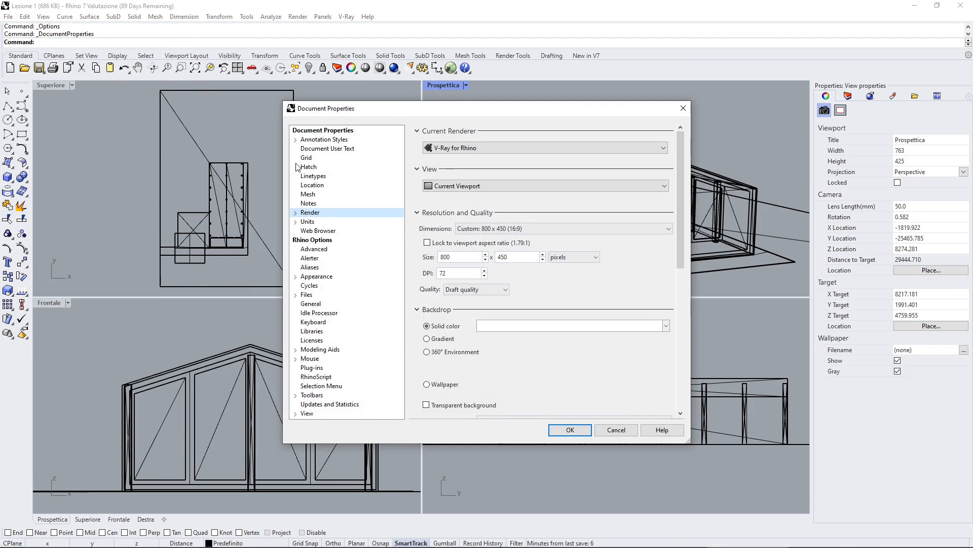
left_click(309, 203)
left_click(305, 213)
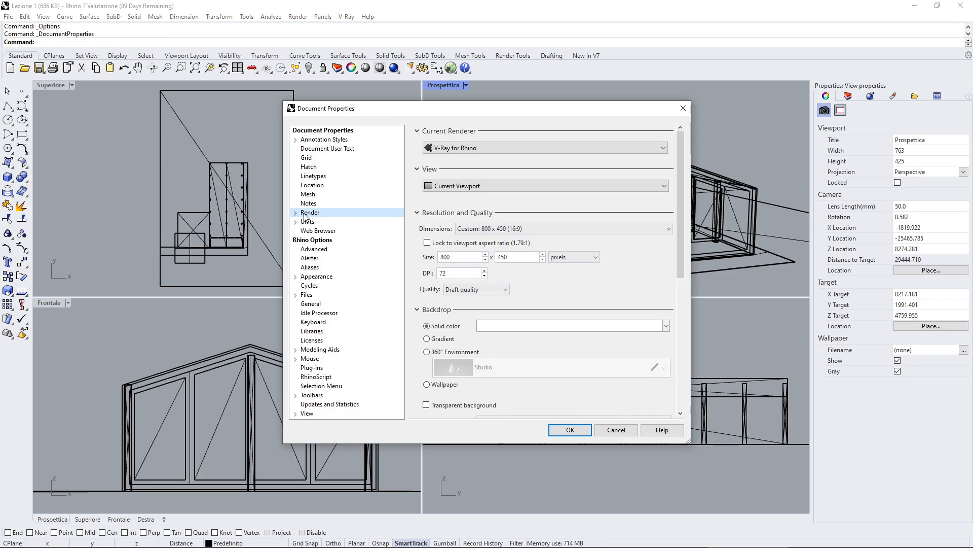
left_click(453, 149)
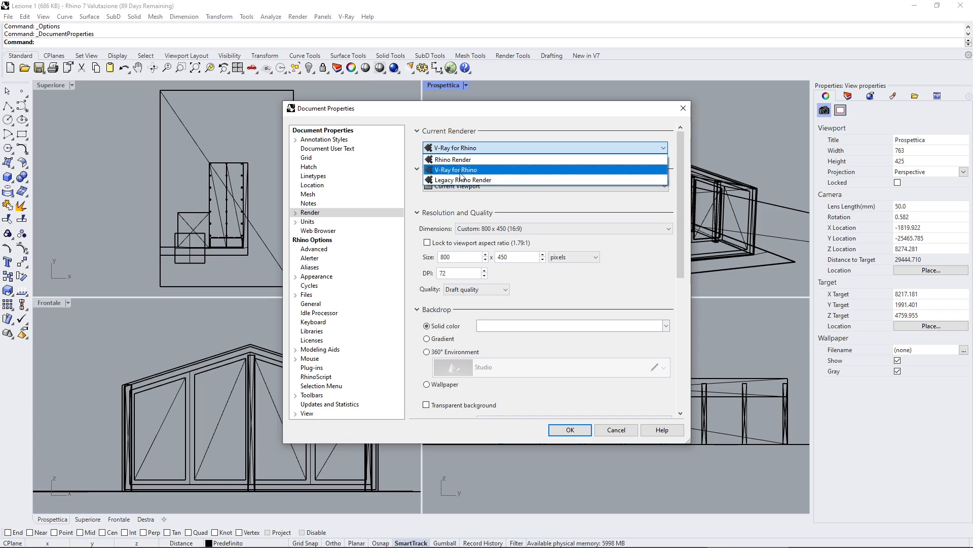
left_click(453, 159)
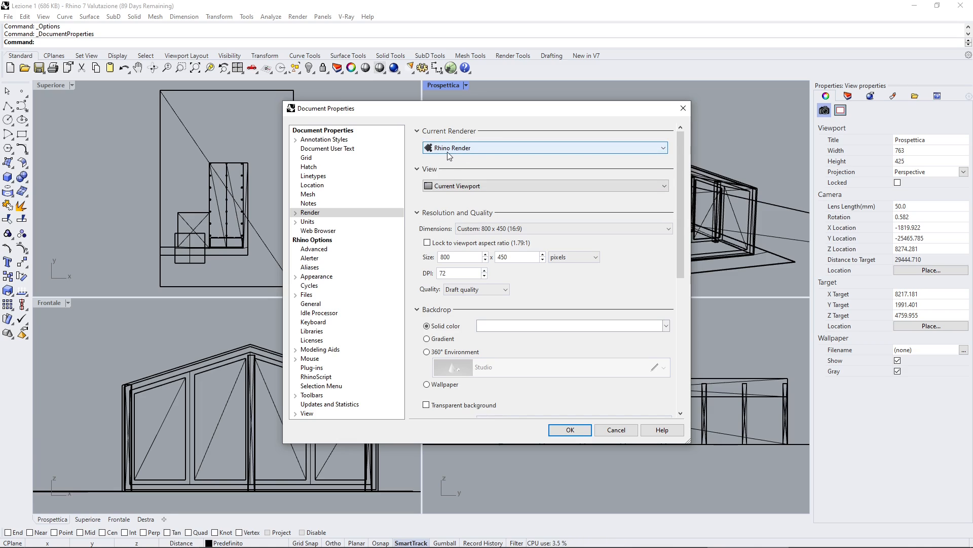
left_click(451, 153)
left_click(452, 150)
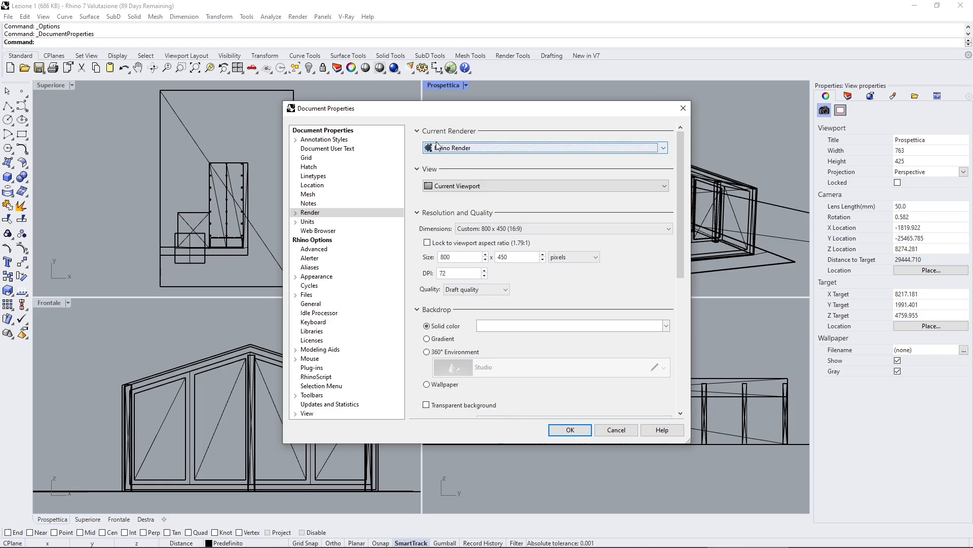
left_click_drag(437, 112, 426, 112)
left_click(560, 429)
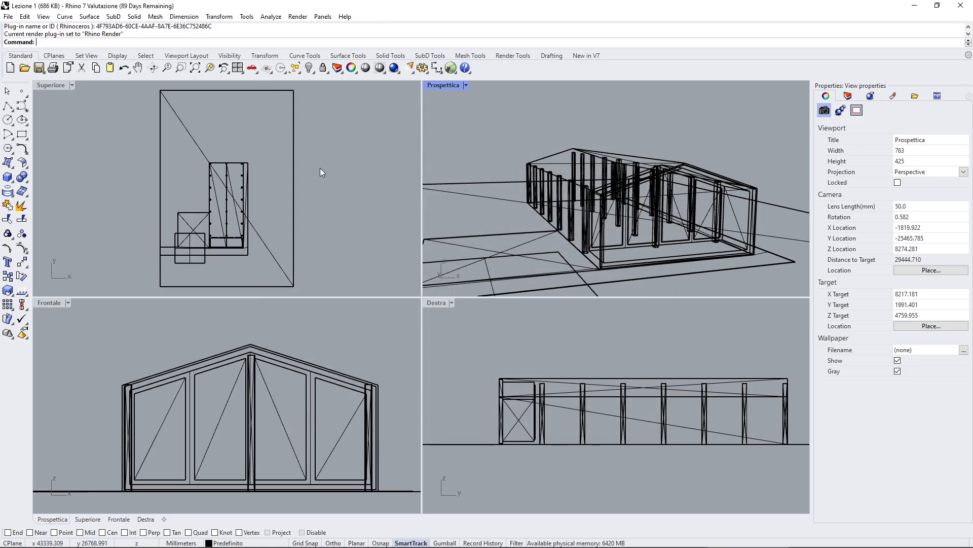
- Show all VRayForRhino toolbars: VRay All, Compact, Geometry, Lights, Proxy, Rendering and Utility
right_click(503, 78)
mouse_move(537, 84)
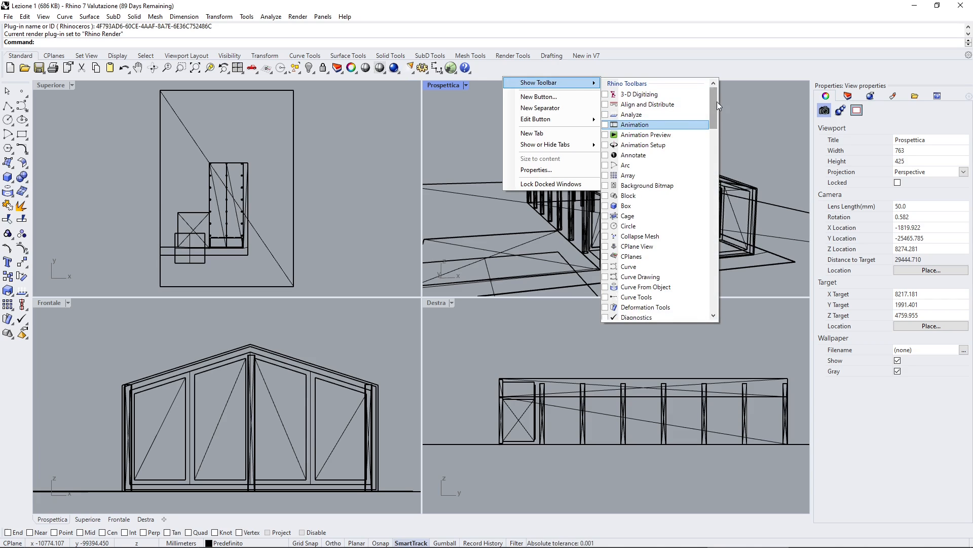
left_click_drag(717, 101, 715, 292)
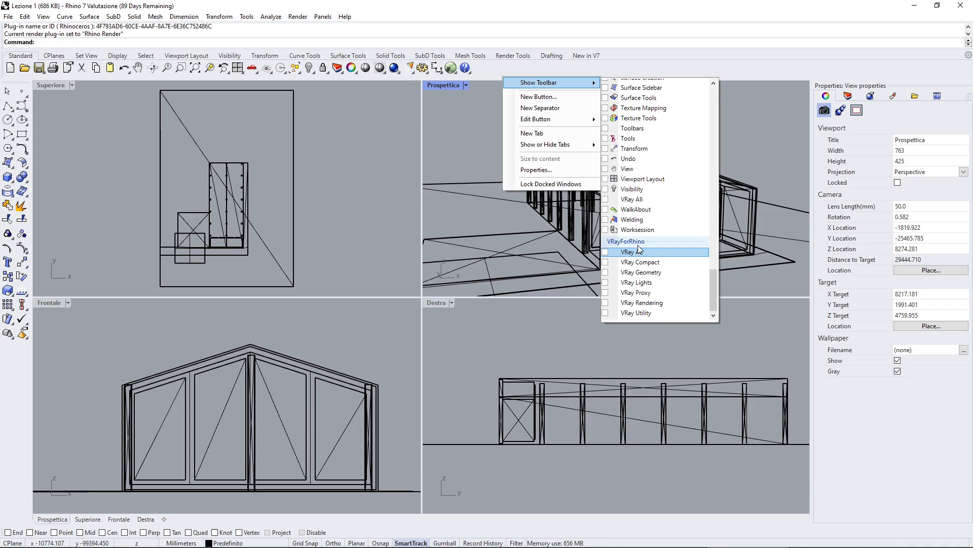
left_click(605, 252)
left_click(606, 262)
left_click(605, 272)
left_click(605, 283)
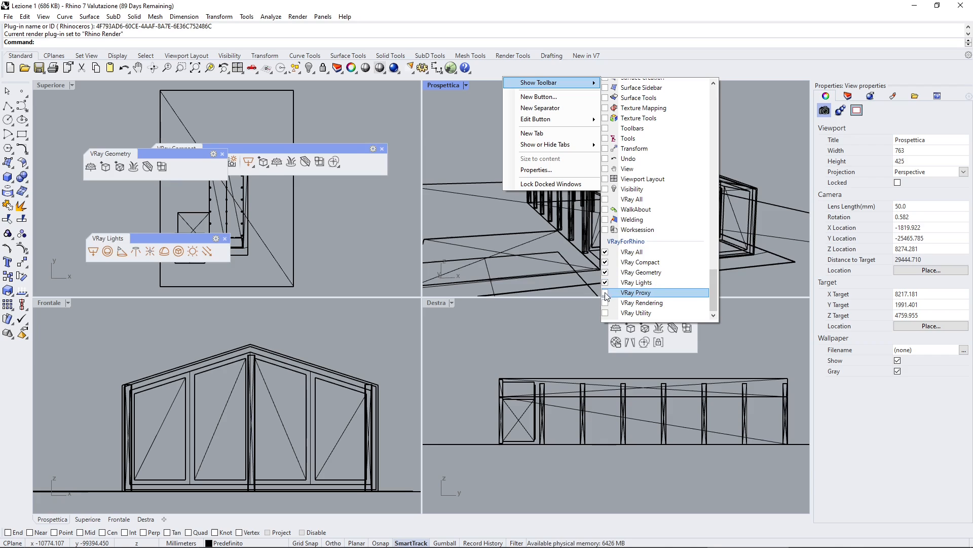
left_click(605, 293)
left_click(605, 303)
left_click(605, 312)
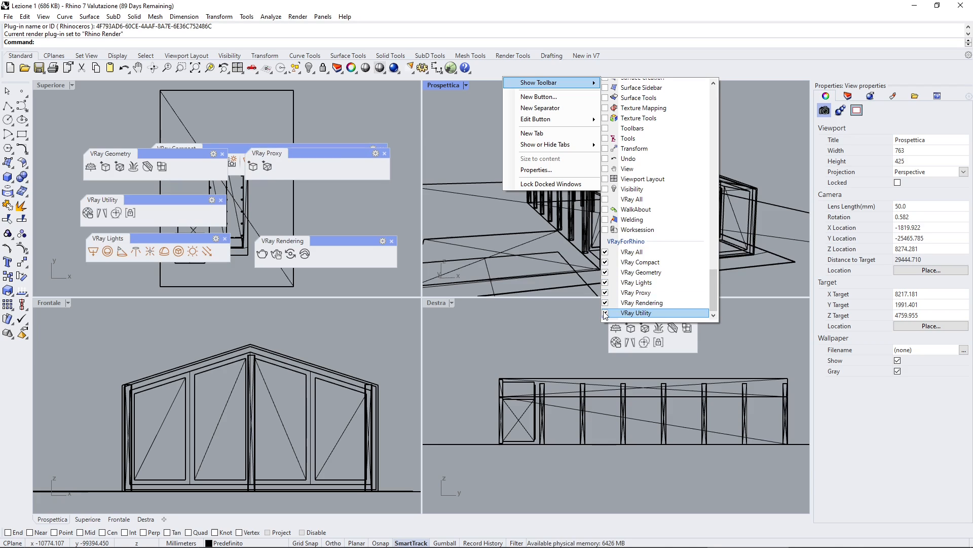
- Move the VRay All toolbar to the upper part of the Superiore viewport and widen it into a single row
left_click(674, 342)
left_click_drag(663, 273, 140, 100)
left_click_drag(175, 179, 523, 129)
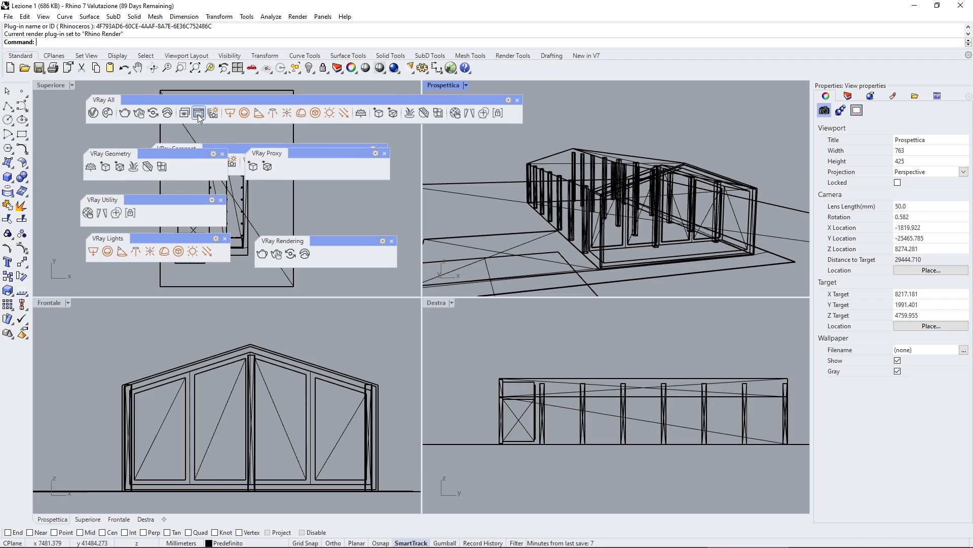
- Try a V-Ray render, and set the current renderer to V-Ray for Rhino in the render options
left_click(123, 116)
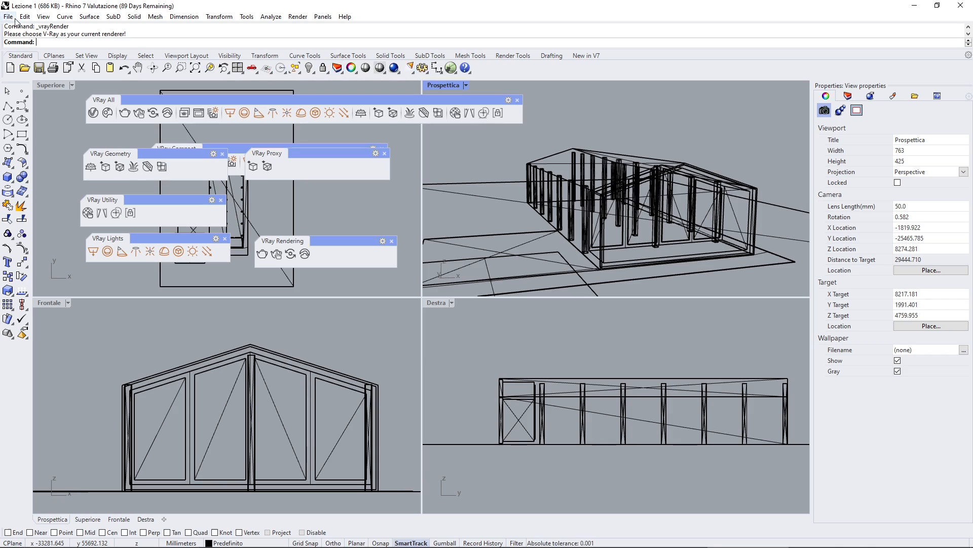
left_click(421, 70)
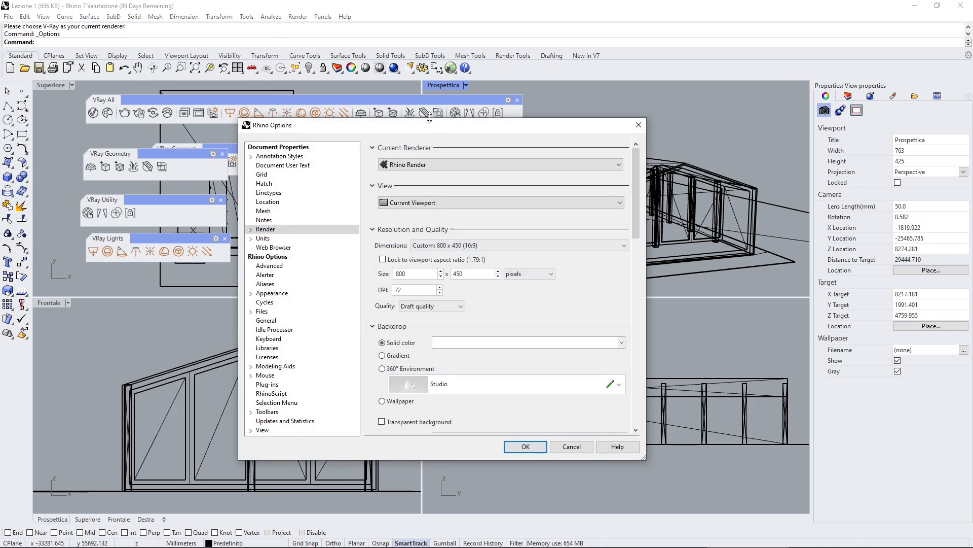
left_click(381, 150)
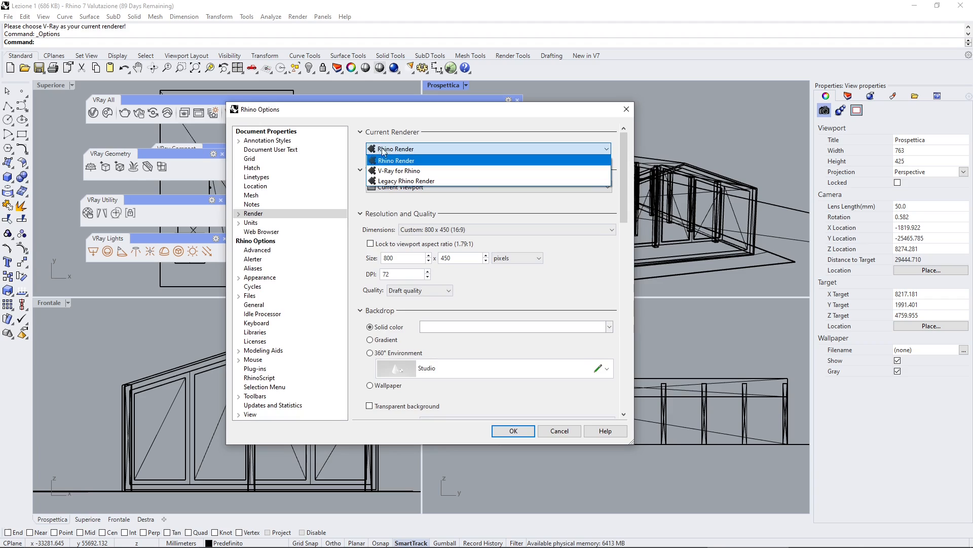
left_click(389, 172)
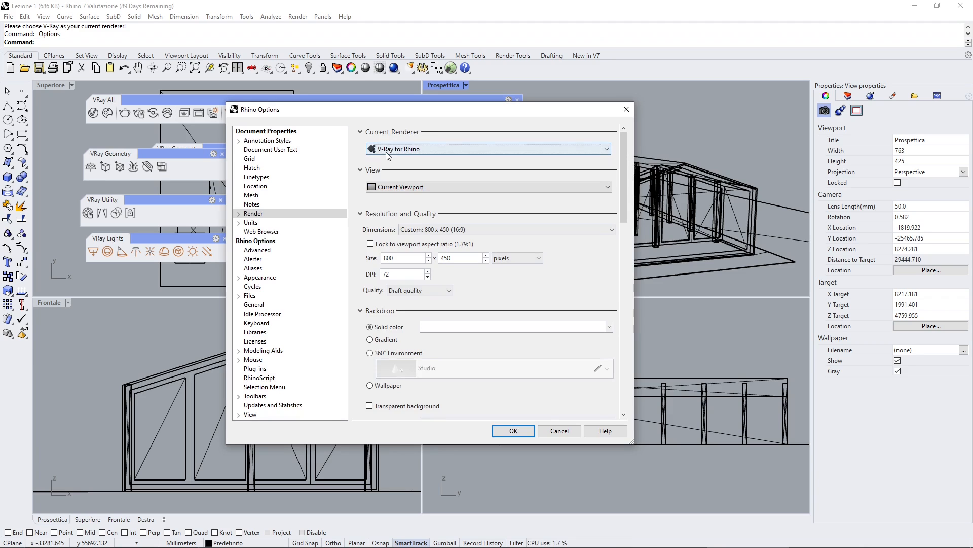
left_click(521, 431)
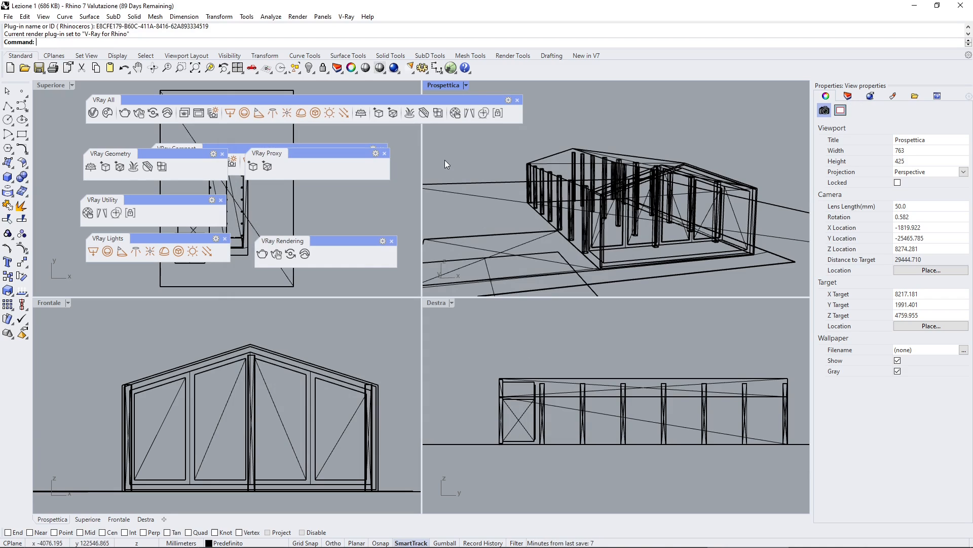
- Show the V-Ray Frame Buffer and shift its window slightly over the viewports
left_click(202, 116)
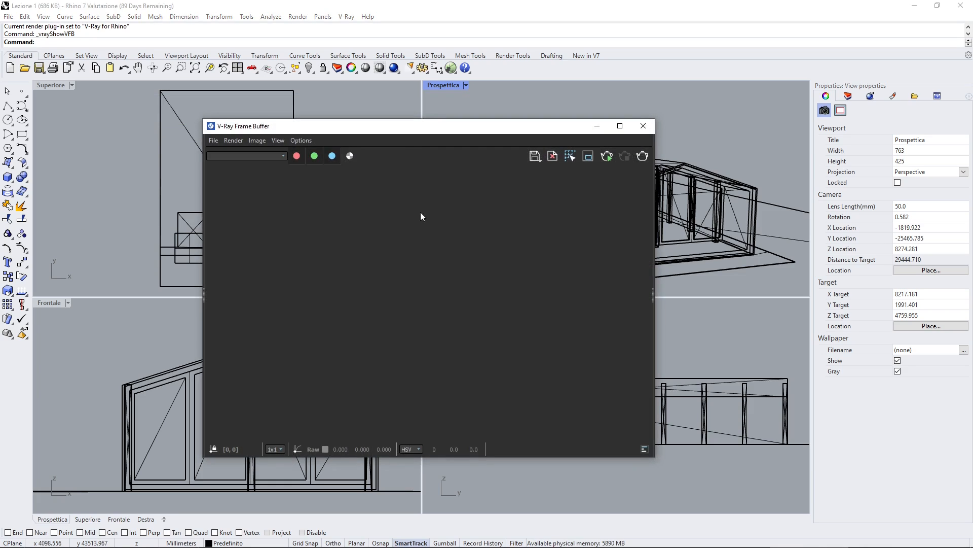
left_click_drag(420, 133, 430, 130)
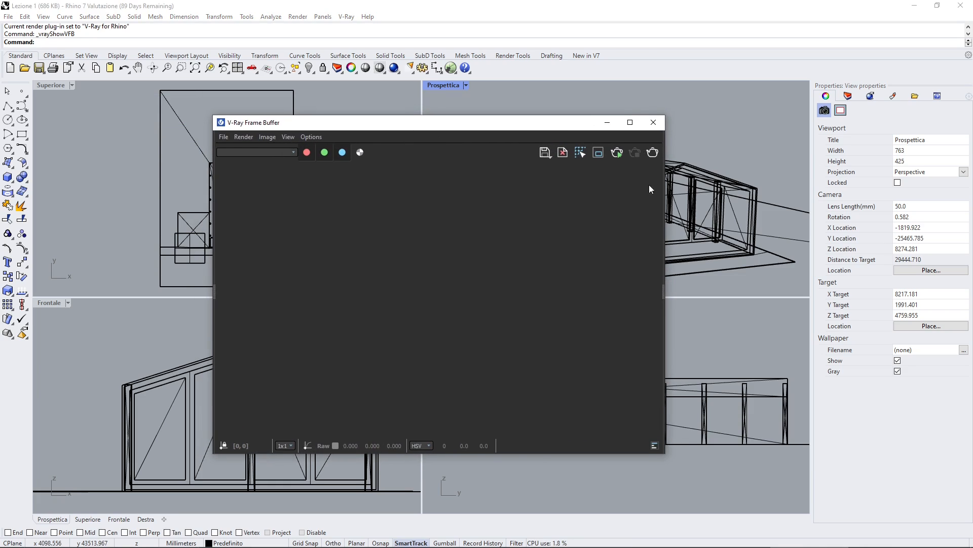
- Render the Prospettica view of the house in the V-Ray Frame Buffer, stop the render and close the frame buffer
left_click(652, 158)
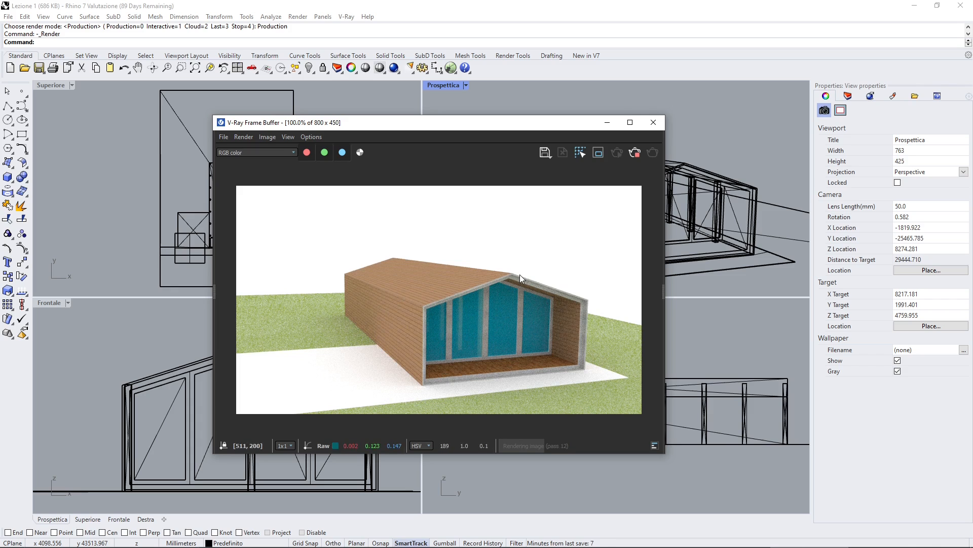
left_click(634, 154)
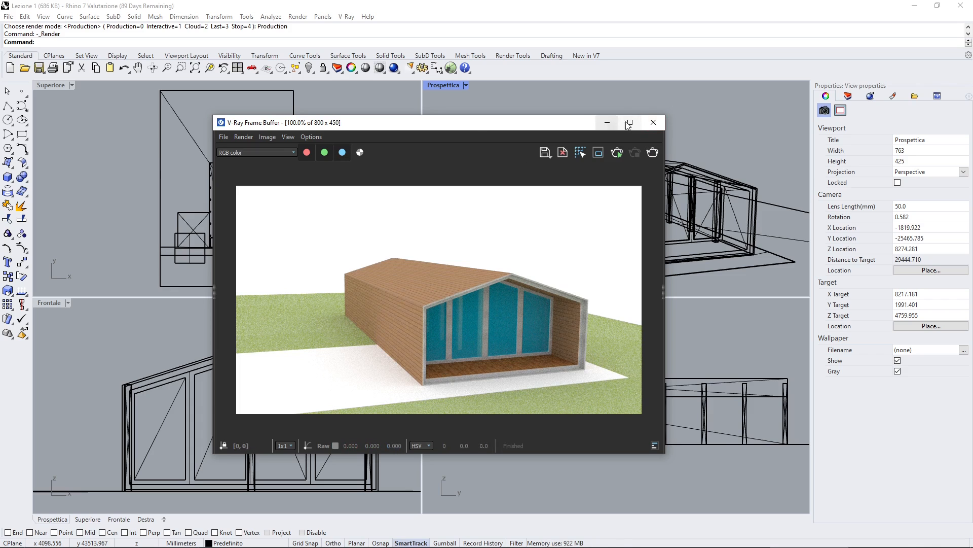
left_click(655, 125)
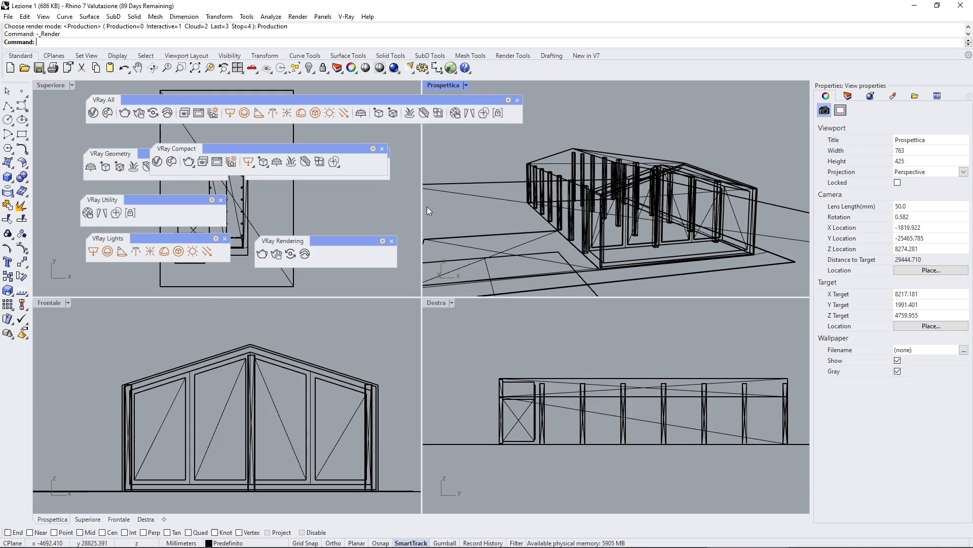
- Move VRay Compact clear of VRay Proxy and rearrange the seven floating VRay toolbars into compact rows over the Top viewport
left_click_drag(249, 151, 351, 201)
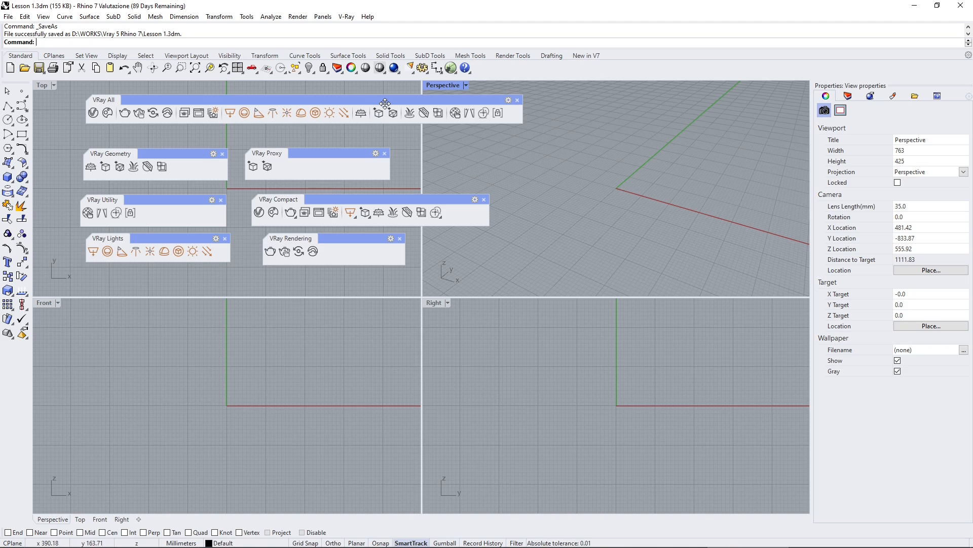
left_click_drag(385, 103, 350, 114)
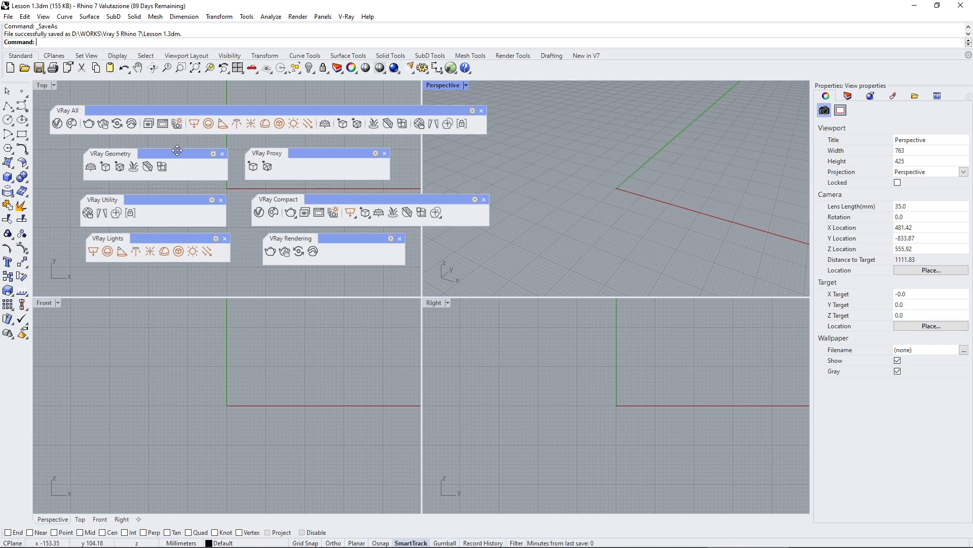
left_click_drag(177, 150, 161, 142)
left_click_drag(304, 153, 284, 147)
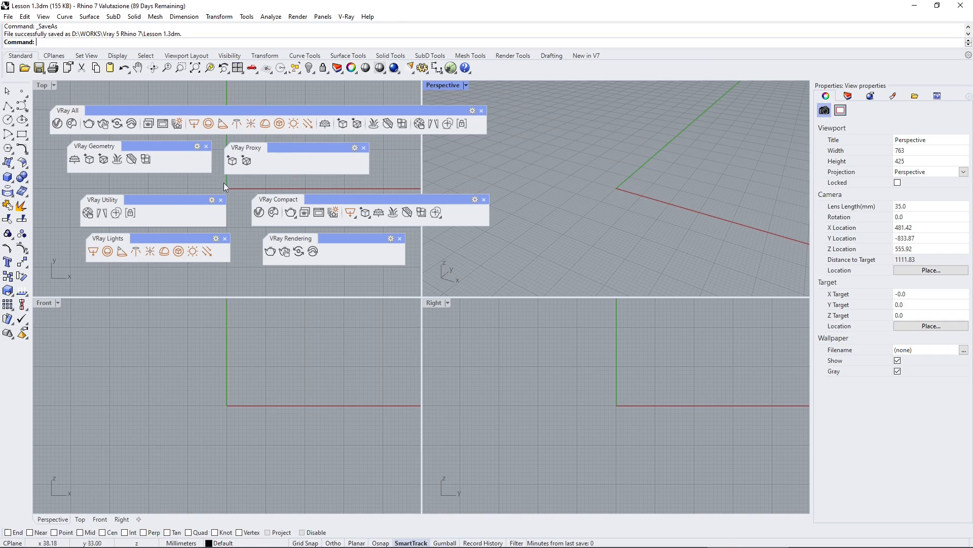
left_click_drag(167, 199, 155, 190)
left_click_drag(314, 198, 295, 191)
left_click_drag(167, 239, 149, 234)
left_click_drag(345, 238, 325, 232)
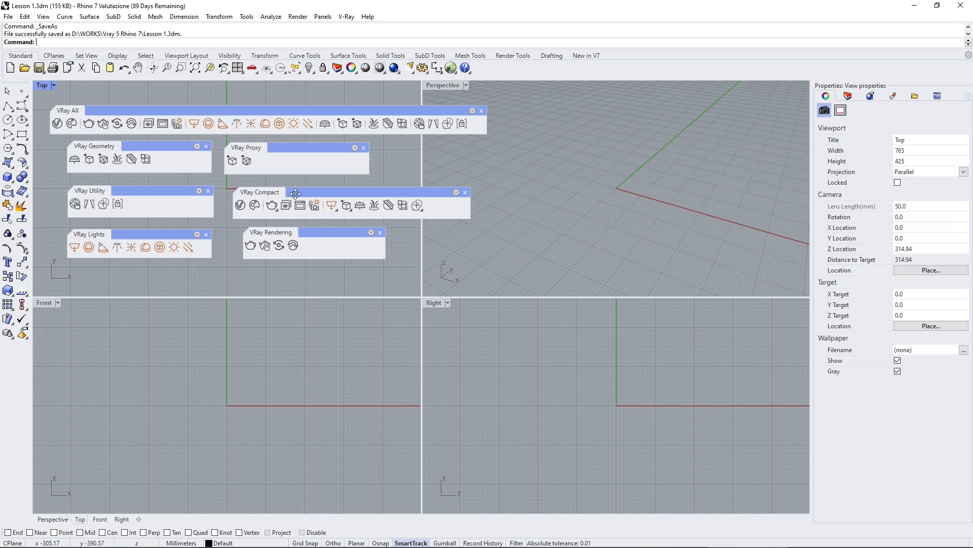
- Narrow the VRay Proxy toolbar and nudge the VRay All, Geometry, Proxy, Compact and Rendering toolbars into tidier positions
left_click_drag(370, 157, 300, 160)
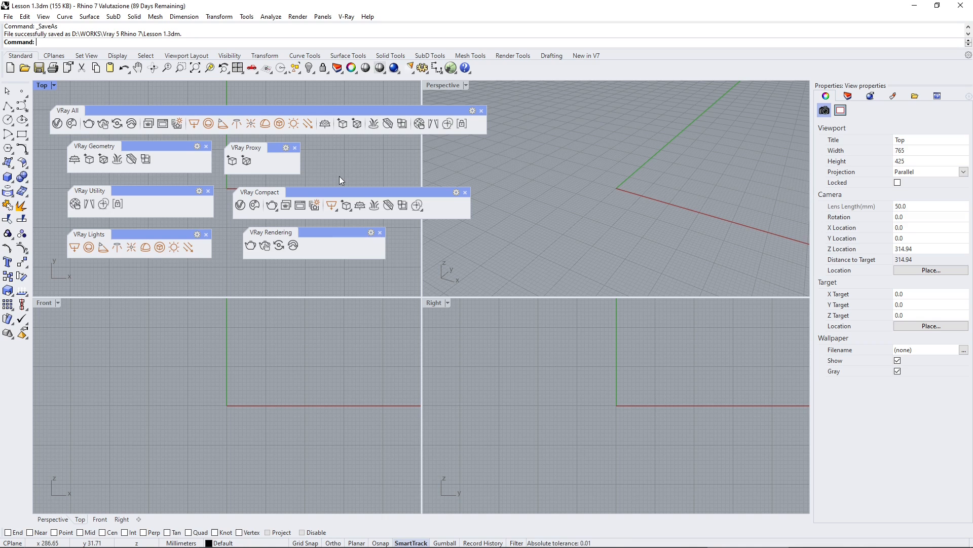
left_click_drag(297, 110, 296, 107)
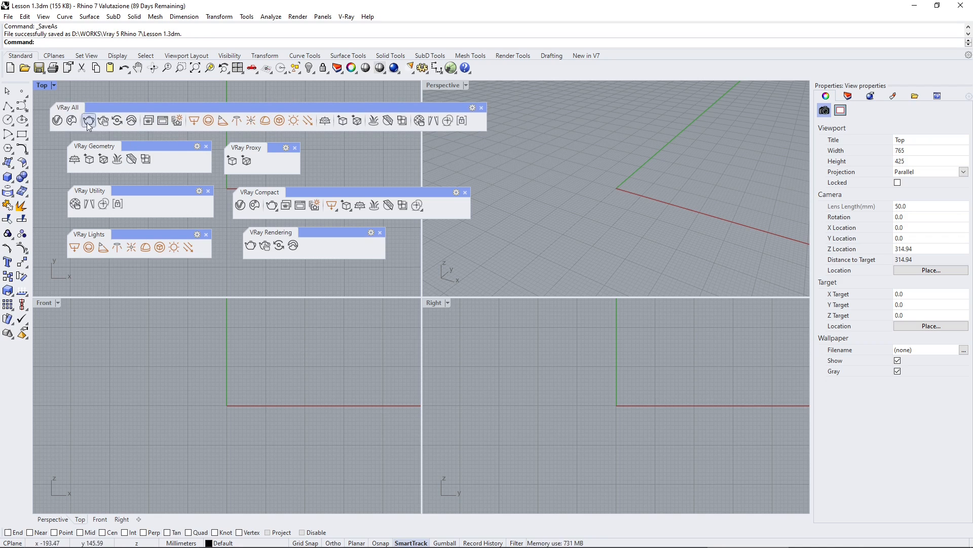
left_click_drag(320, 196, 320, 194)
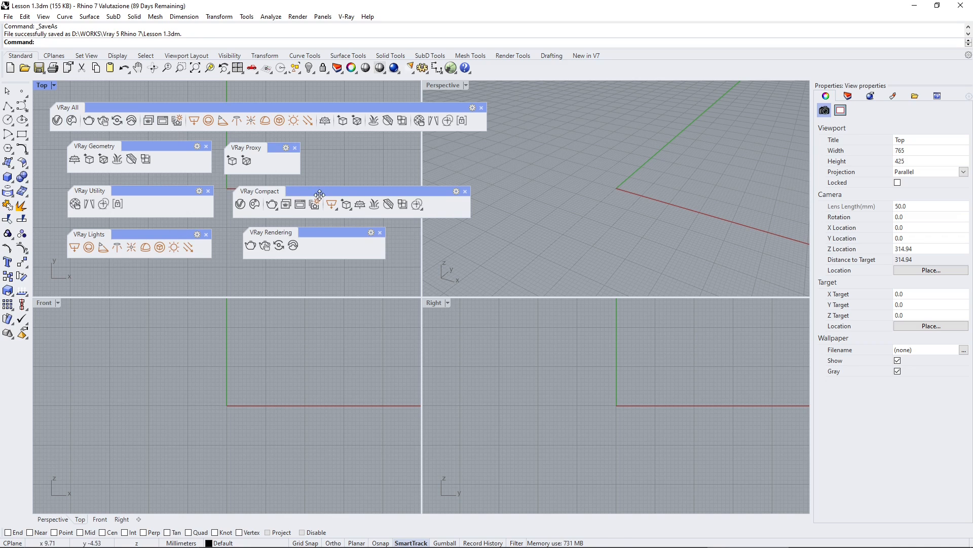
left_click_drag(312, 233, 306, 234)
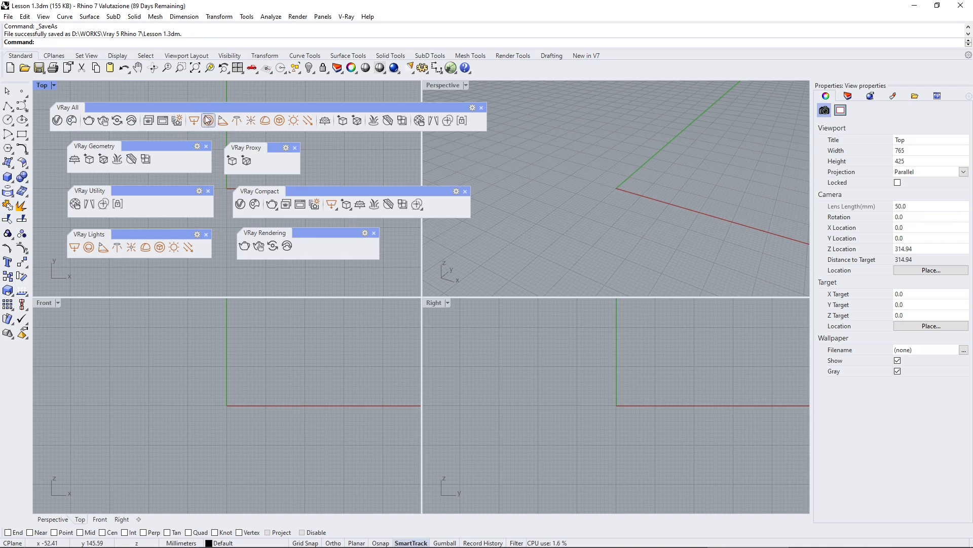
left_click_drag(209, 108, 217, 108)
left_click_drag(168, 148, 166, 150)
left_click_drag(273, 150, 276, 150)
left_click_drag(288, 191, 287, 191)
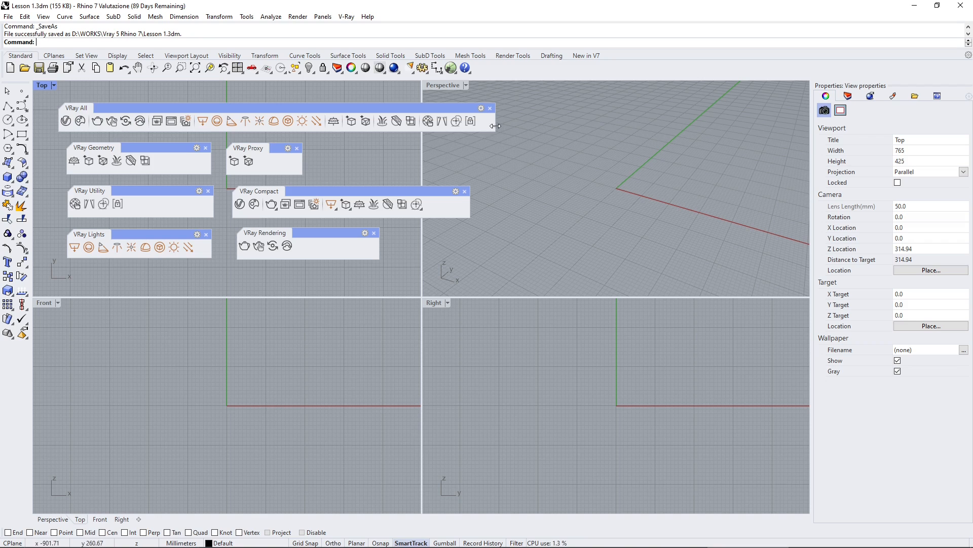
- Trim the VRay All and VRay Rendering toolbars closer to their icons, and move VRay All across the Top and Perspective viewports
left_click_drag(492, 126, 486, 126)
left_click_drag(387, 109, 514, 99)
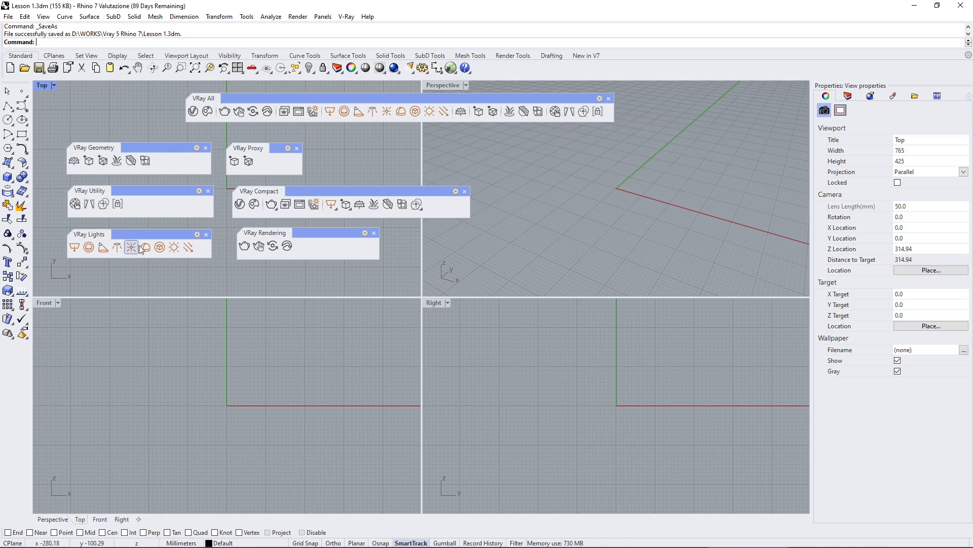
left_click_drag(379, 246, 324, 246)
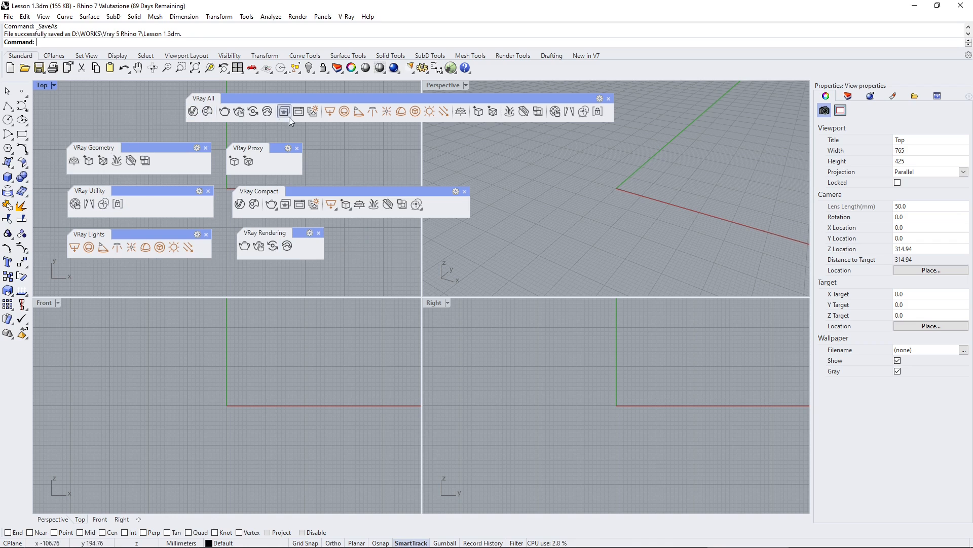
- Close the VRay Geometry, Utility, Lights, Rendering and Proxy toolbars
left_click(205, 148)
left_click(208, 190)
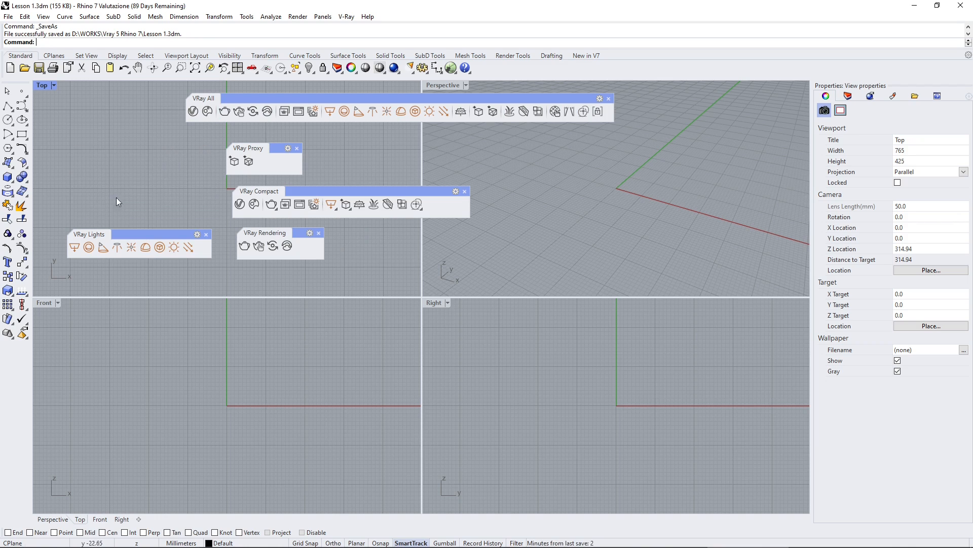
left_click(206, 234)
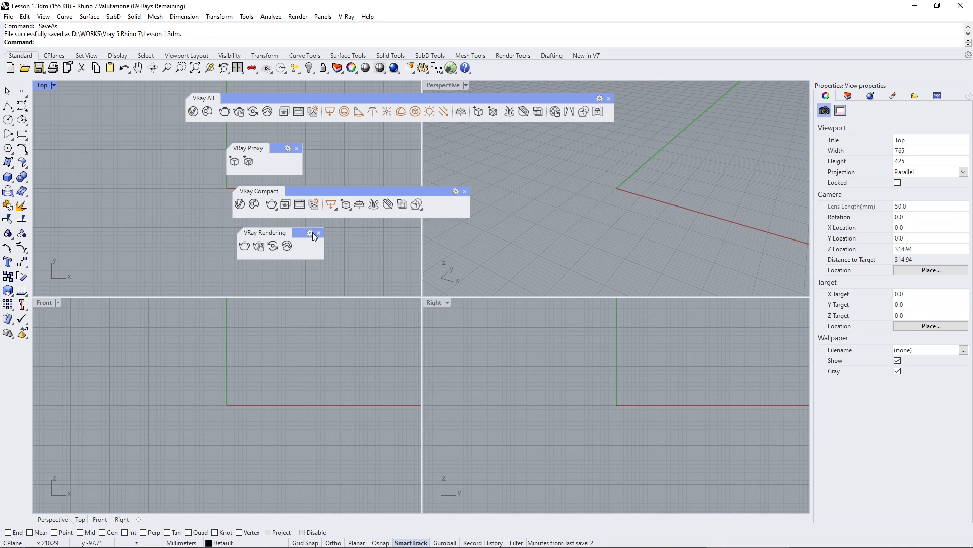
left_click(318, 234)
left_click(297, 148)
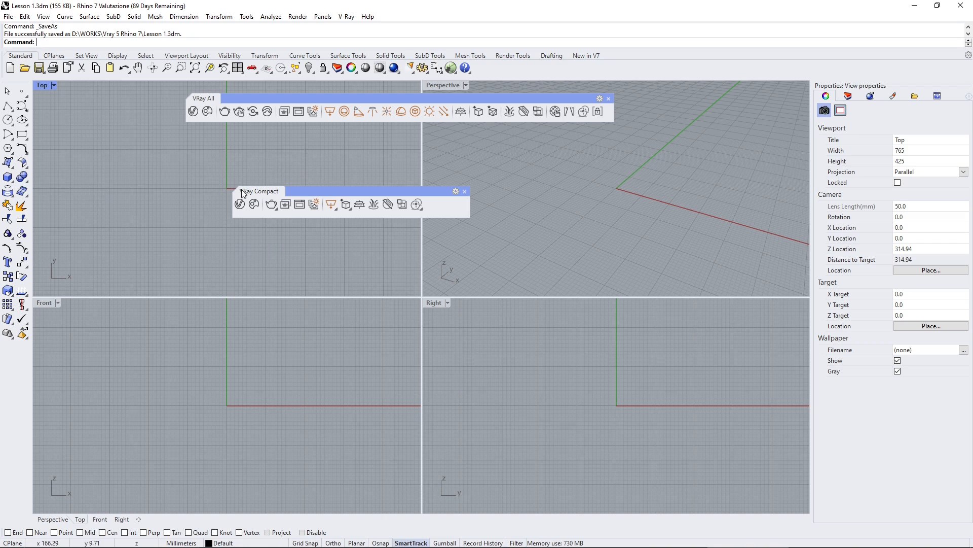
- Look at the grouped tools in VRay Compact, close that toolbar and shift VRay All slightly upward
left_click(275, 209)
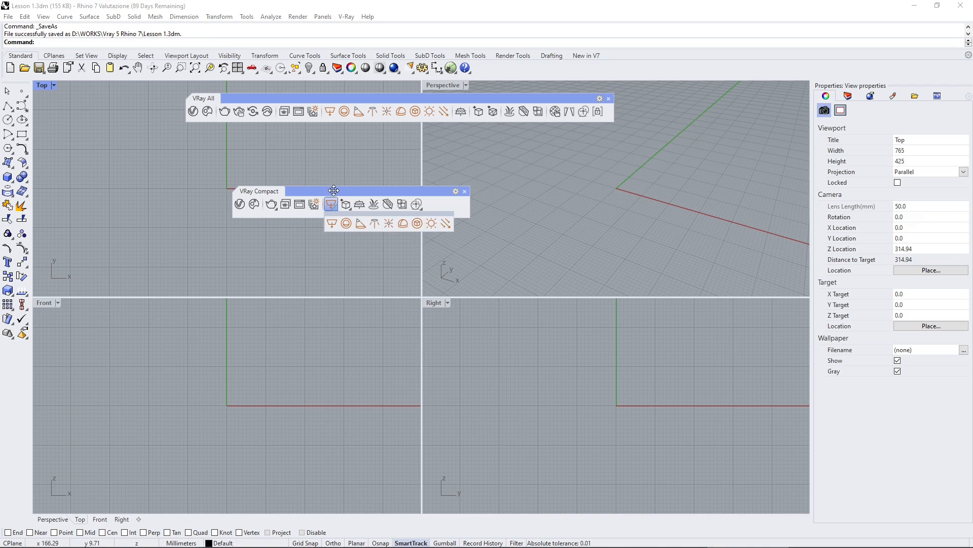
left_click_drag(336, 192, 347, 156)
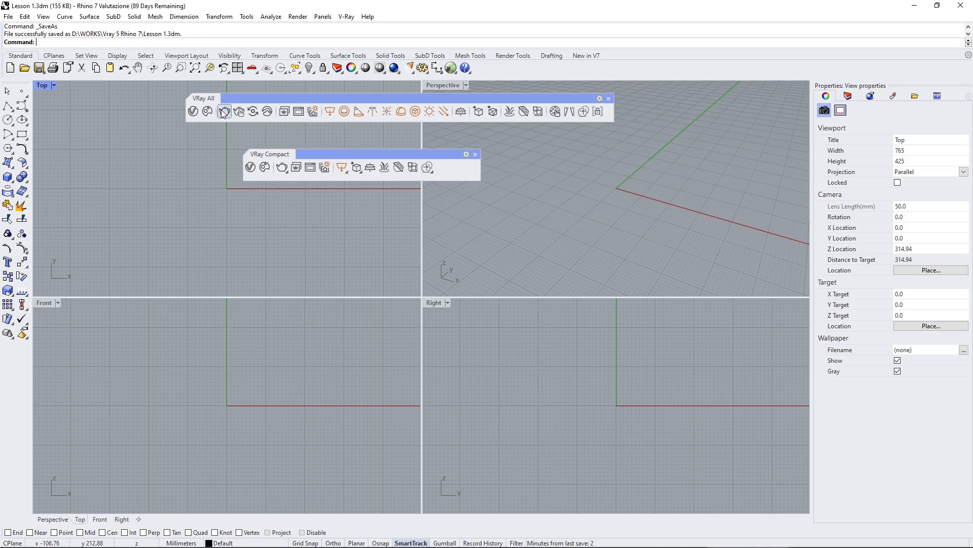
left_click(475, 154)
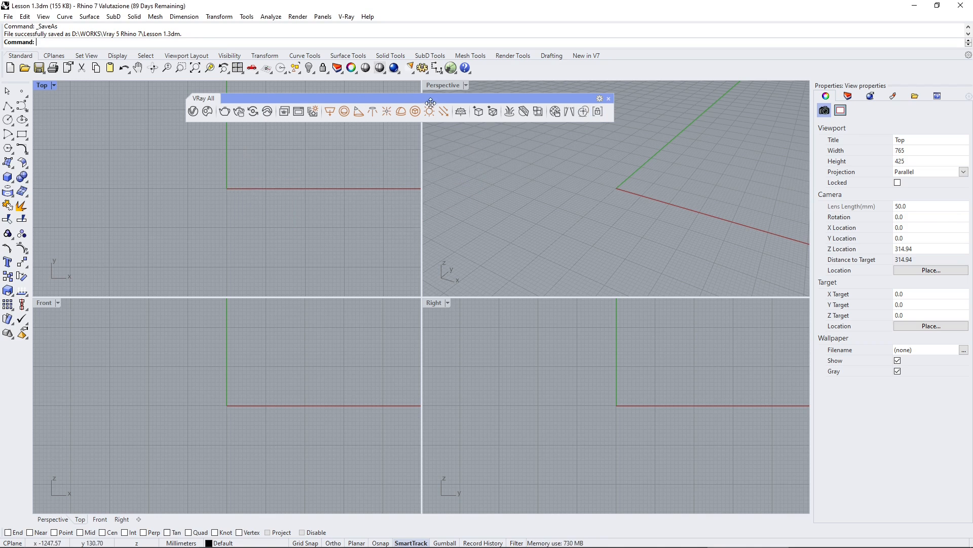
left_click_drag(431, 100, 435, 97)
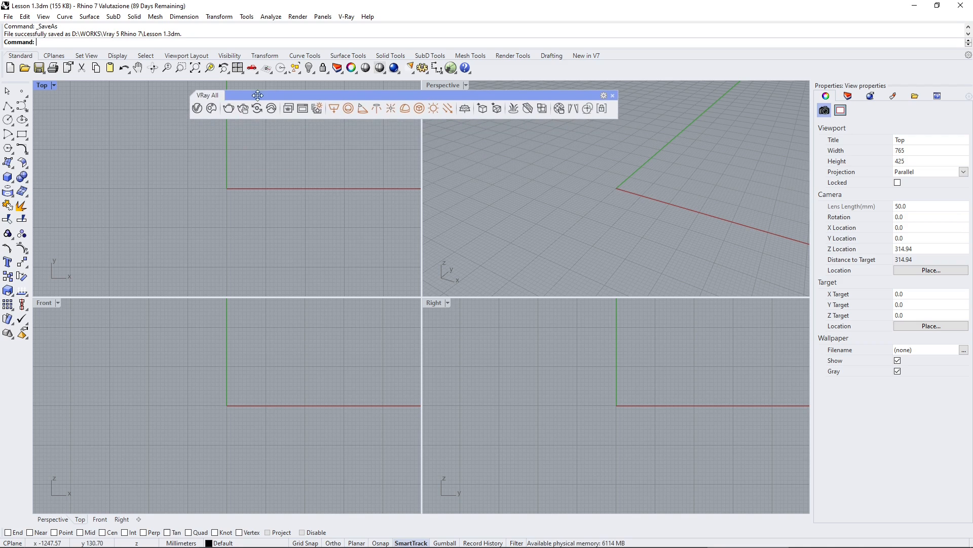
- Review the VRayForRhino entries in the list of available toolbars without changing which ones are shown
right_click(637, 75)
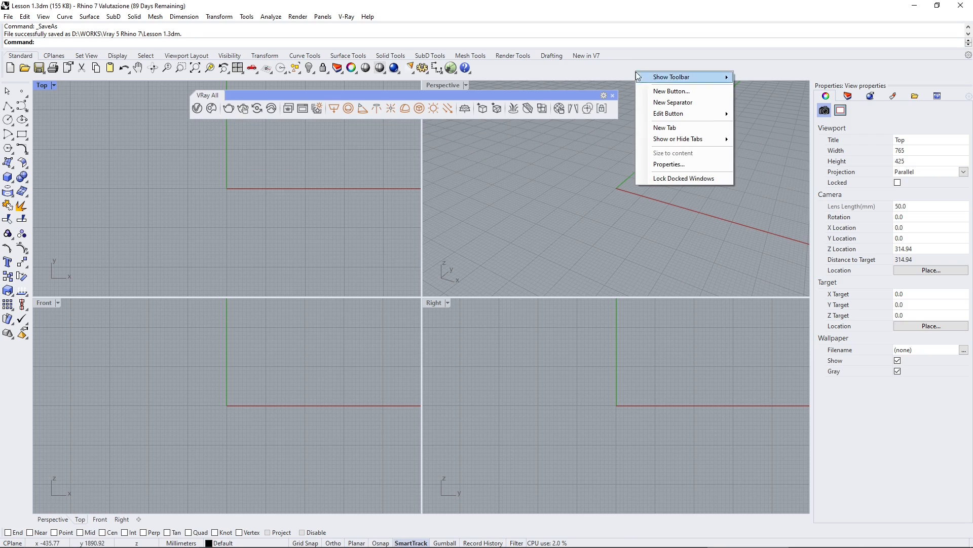
mouse_move(637, 75)
scroll(850, 111, "down", 1)
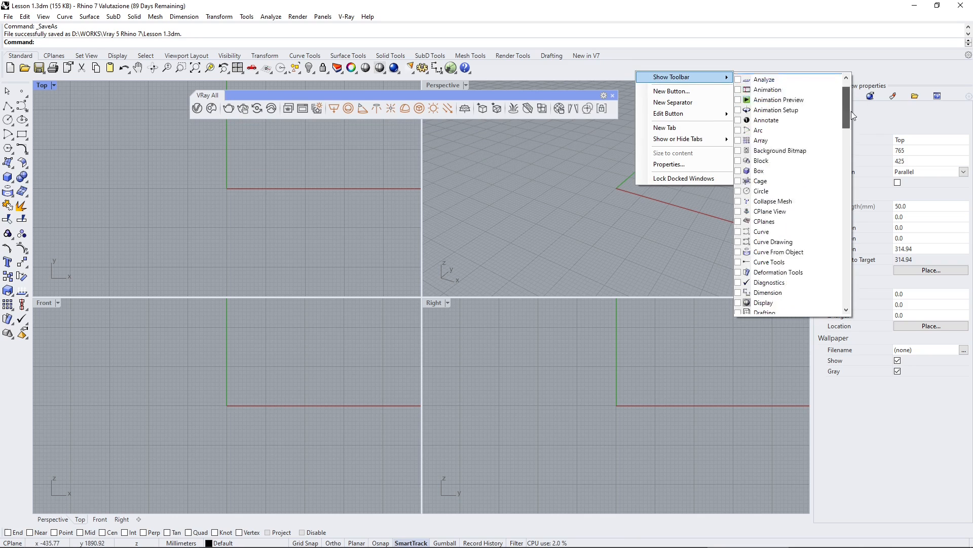
left_click_drag(851, 116, 852, 292)
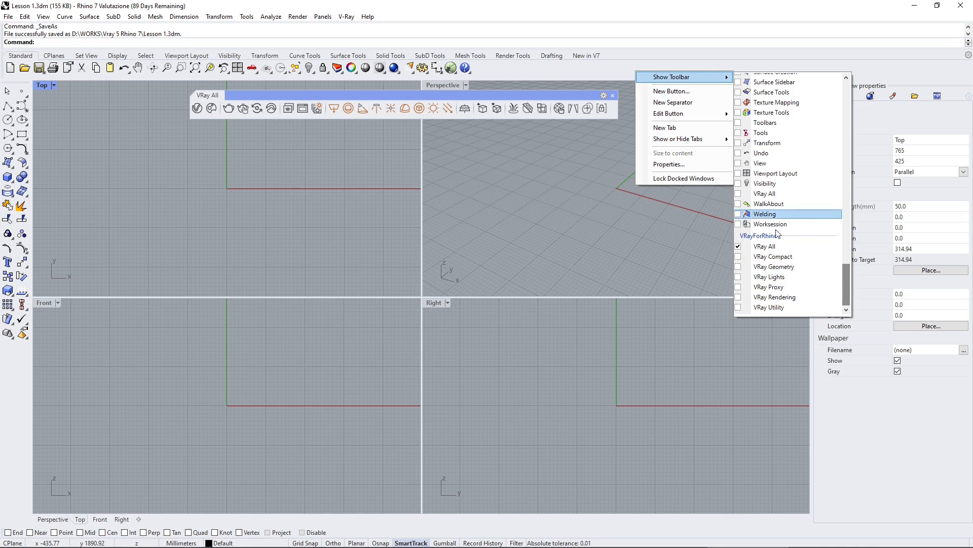
left_click(604, 66)
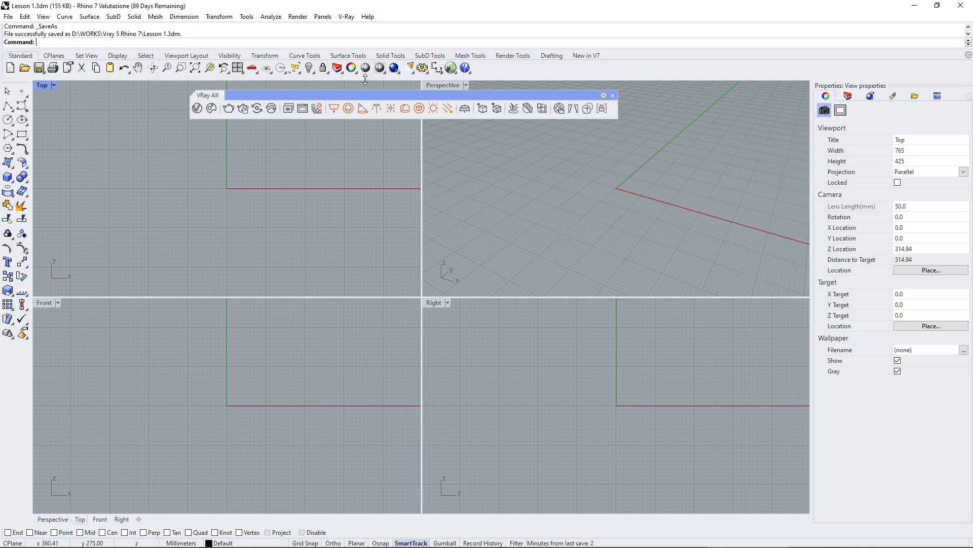
- Look through the V-Ray commands, open the V-Ray File Path Editor, move its window aside and close it
left_click(344, 17)
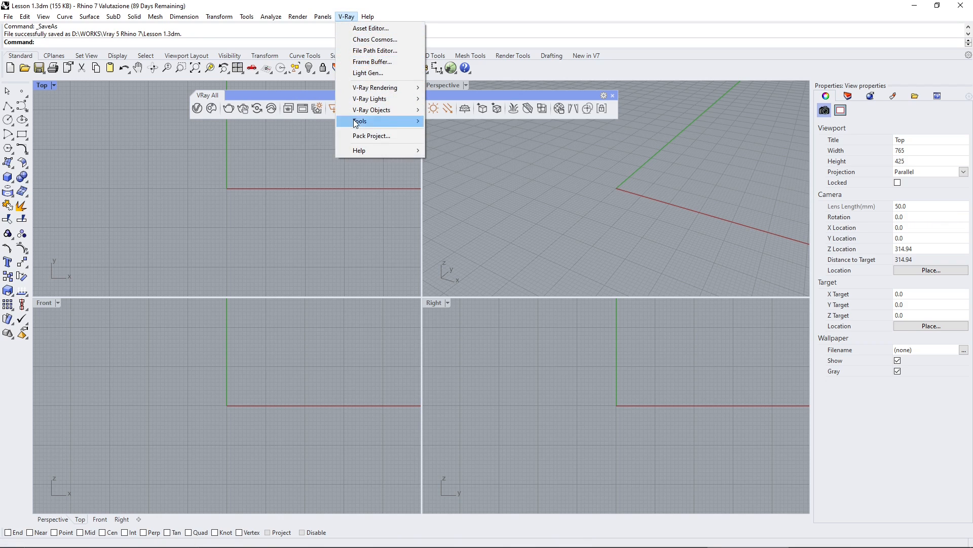
left_click(366, 51)
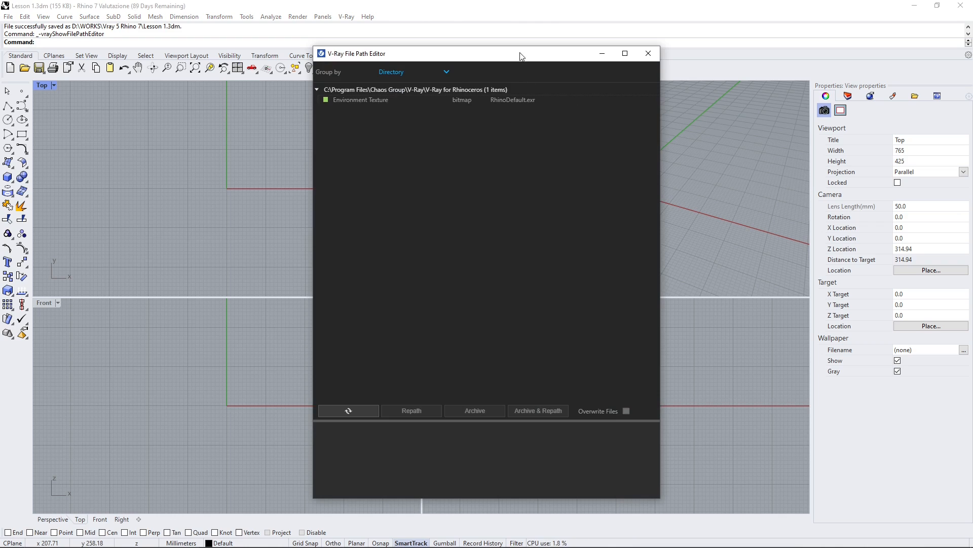
left_click_drag(522, 49, 435, 185)
left_click(603, 183)
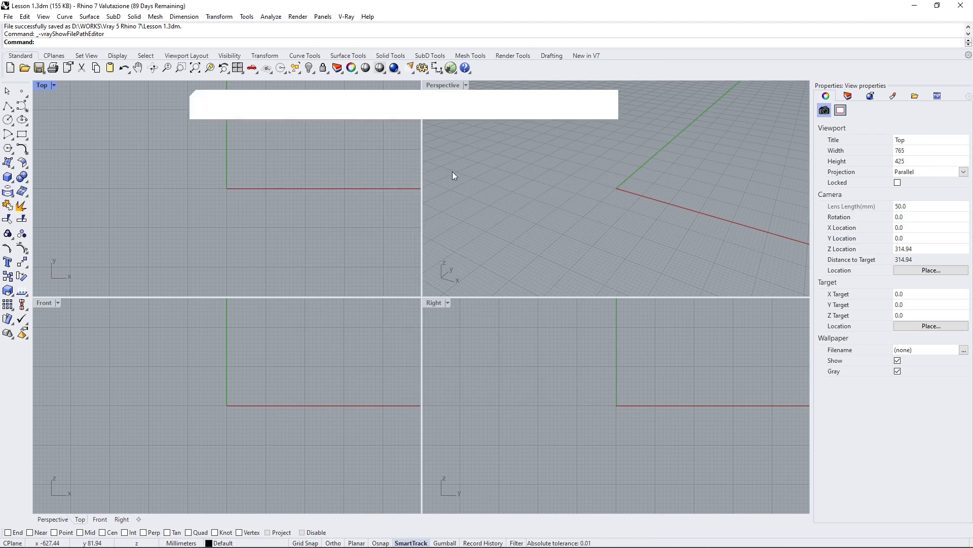
- Check the current renderer in the document's render options and close the options without changes
left_click(453, 171)
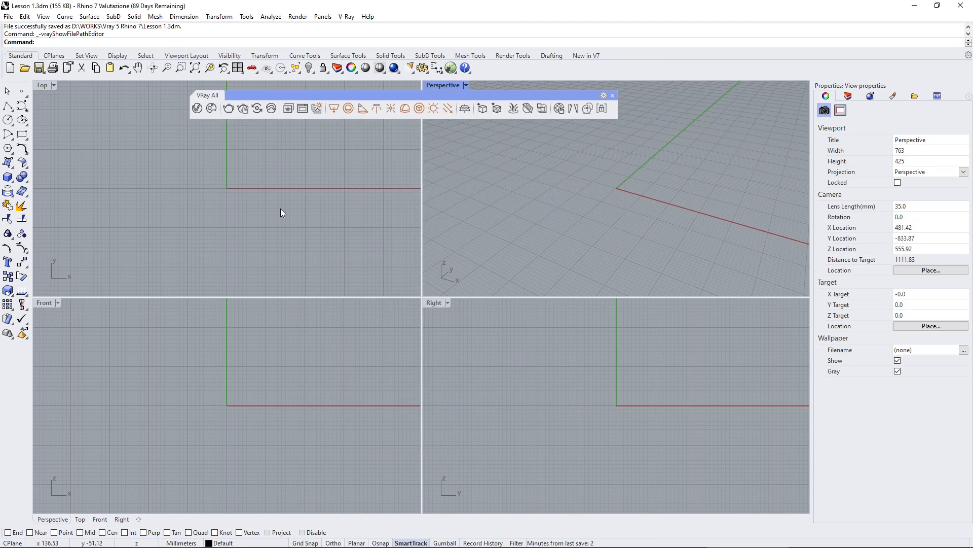
left_click(281, 209)
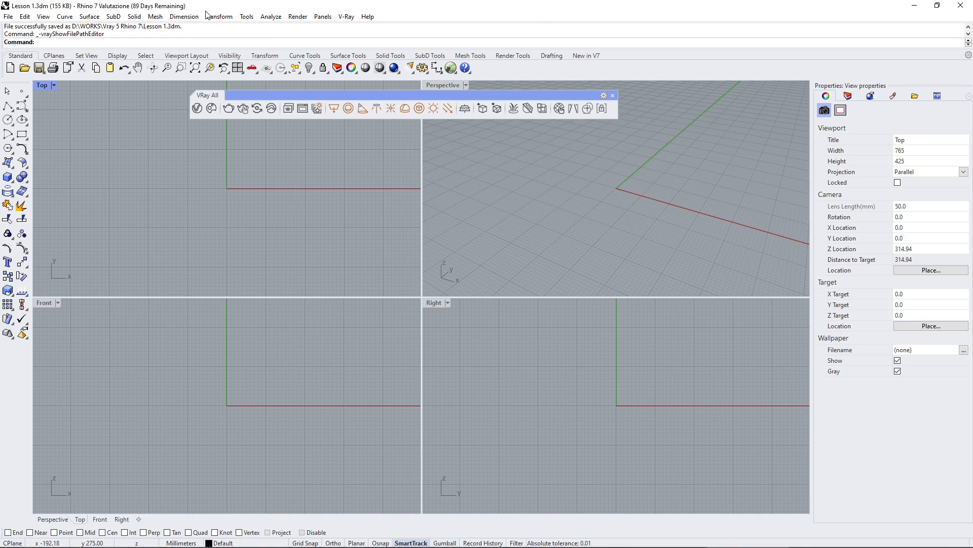
left_click(430, 66)
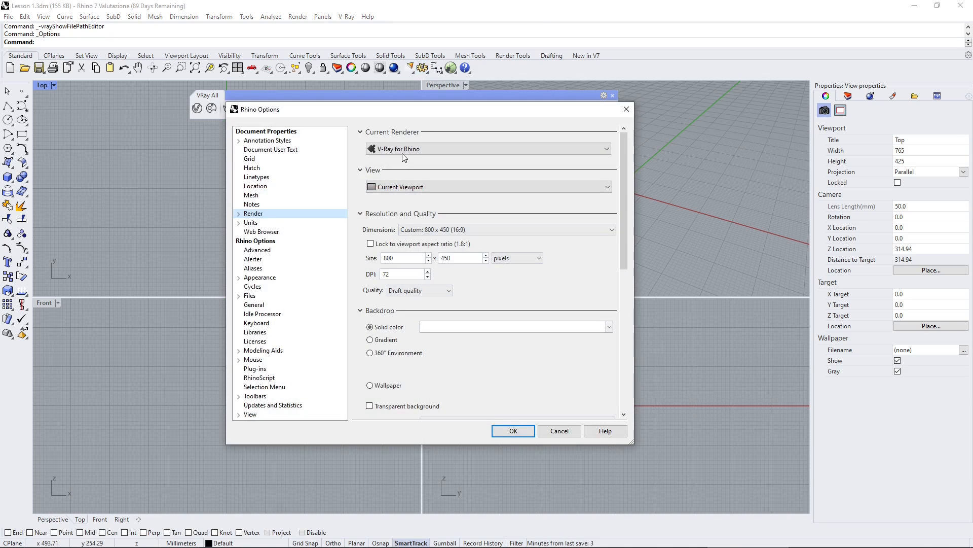
left_click(626, 109)
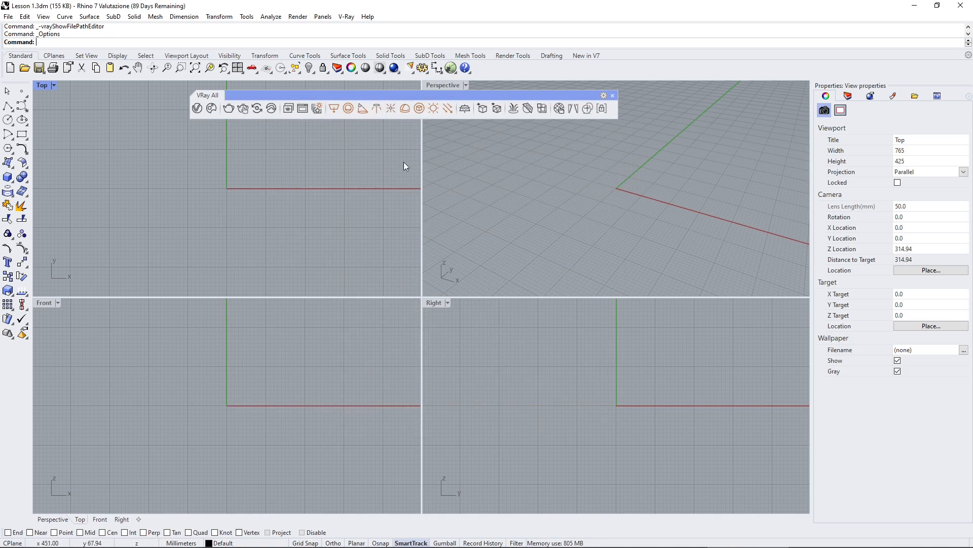
- Create a solid cone about 314 mm high standing on the ground beside the origin in the Perspective view
mouse_move(421, 92)
left_mouse_down()
mouse_move(425, 112)
mouse_move(425, 97)
left_mouse_up()
scroll(505, 230, "down", 3)
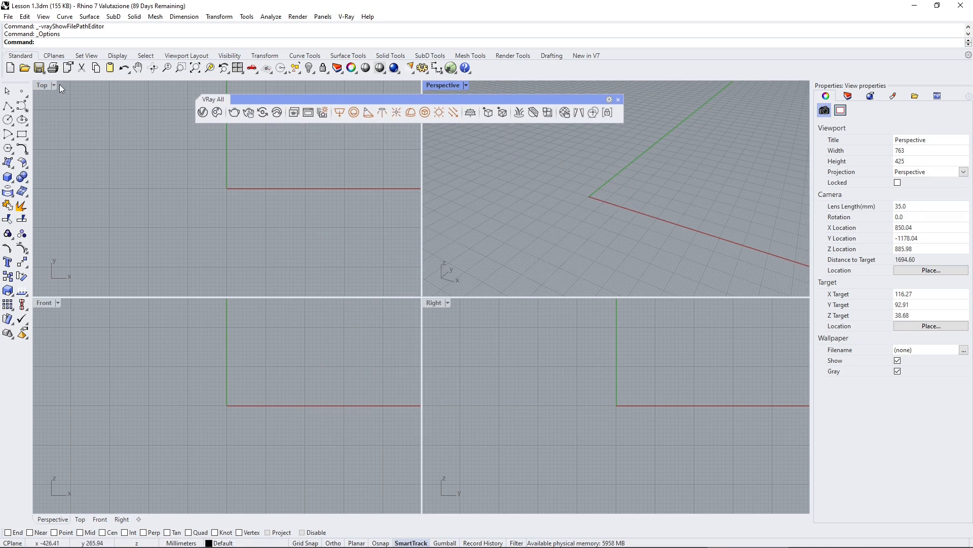
left_click(134, 16)
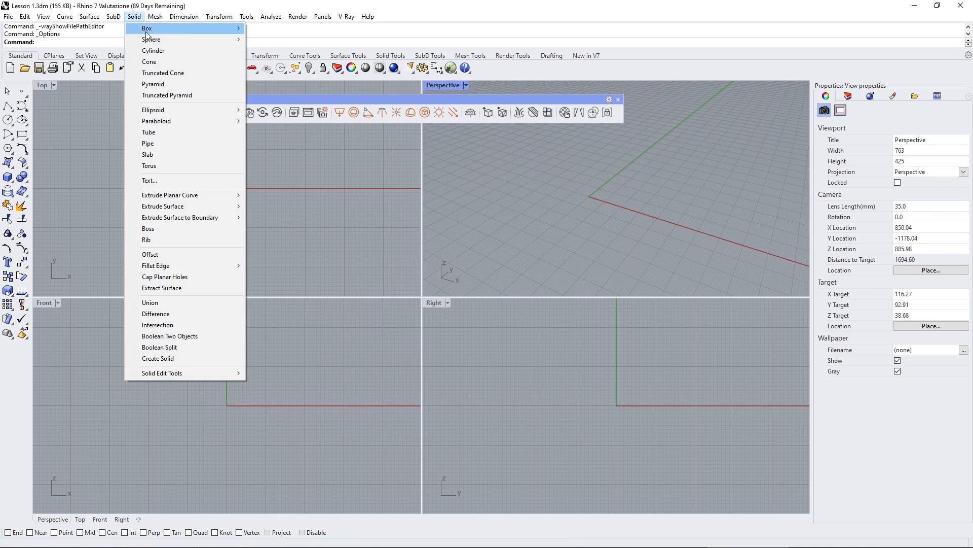
left_click(162, 64)
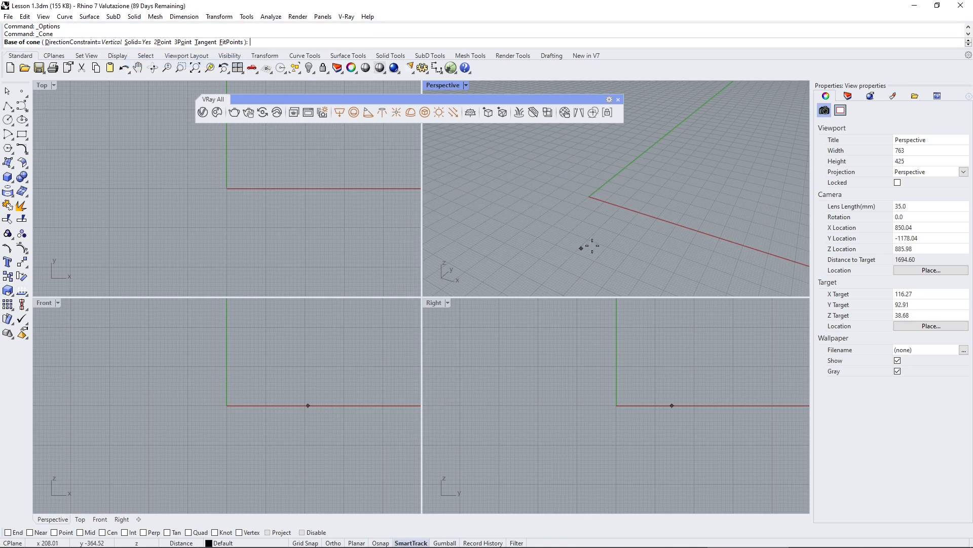
left_click(569, 191)
left_click(565, 214)
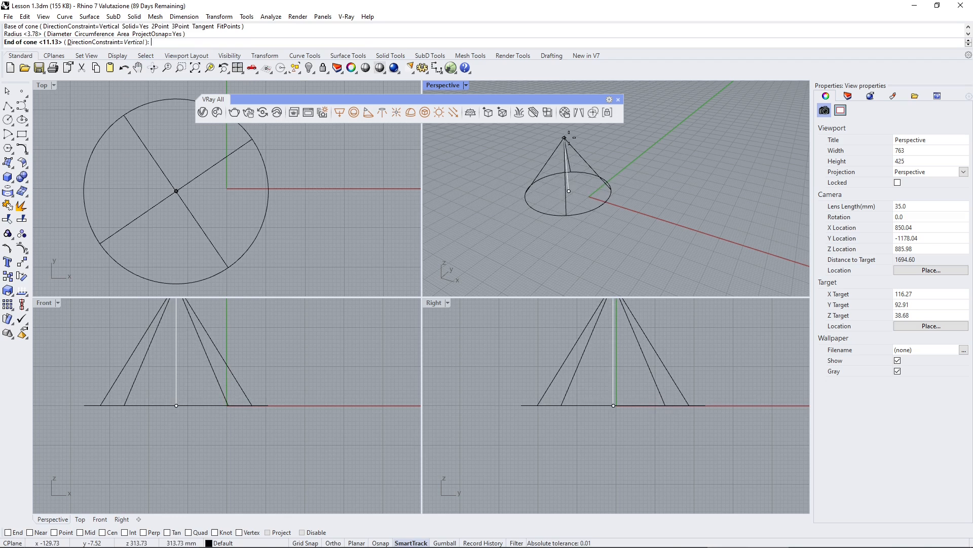
left_click(559, 142)
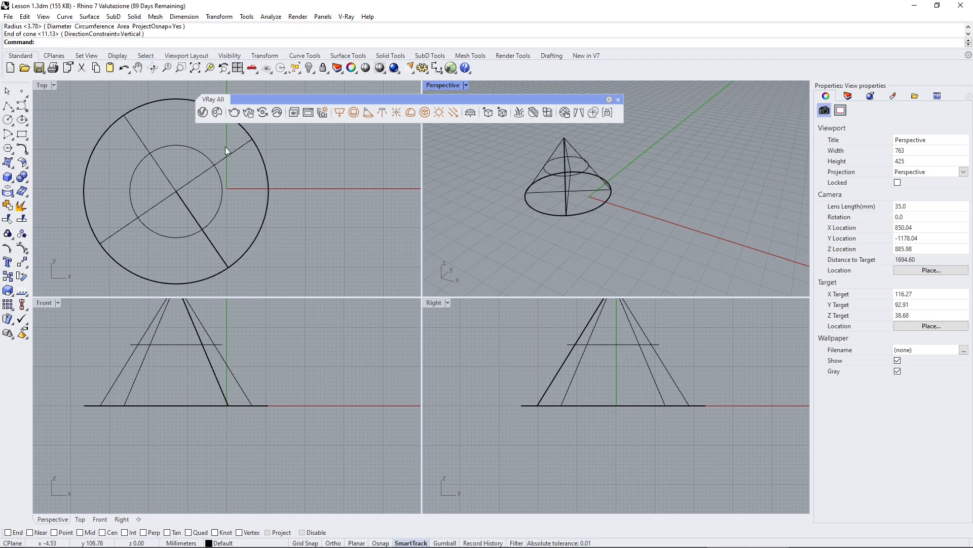
- Render the cone with V-Ray in production mode from the Perspective view, then close the frame buffer
right_click_drag(444, 186, 603, 200, "shift")
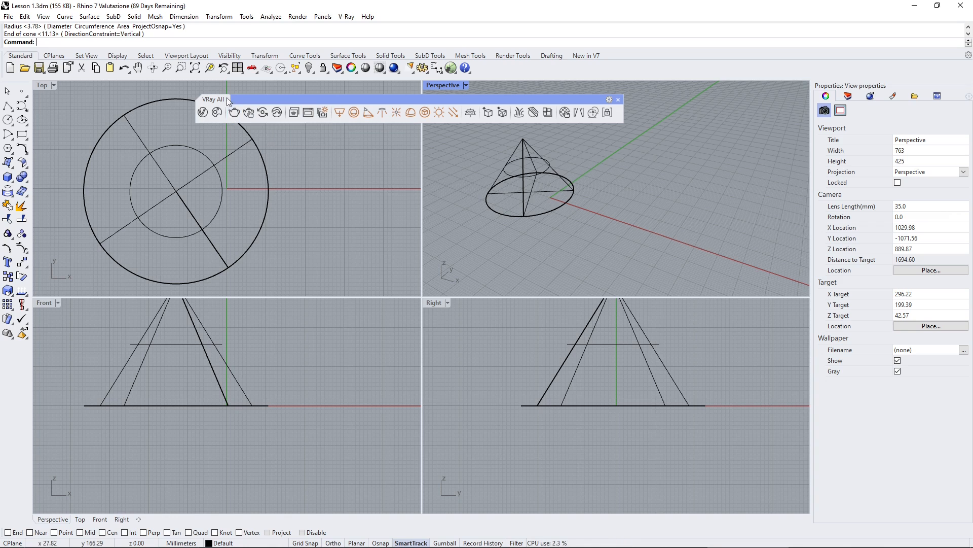
left_click(233, 114)
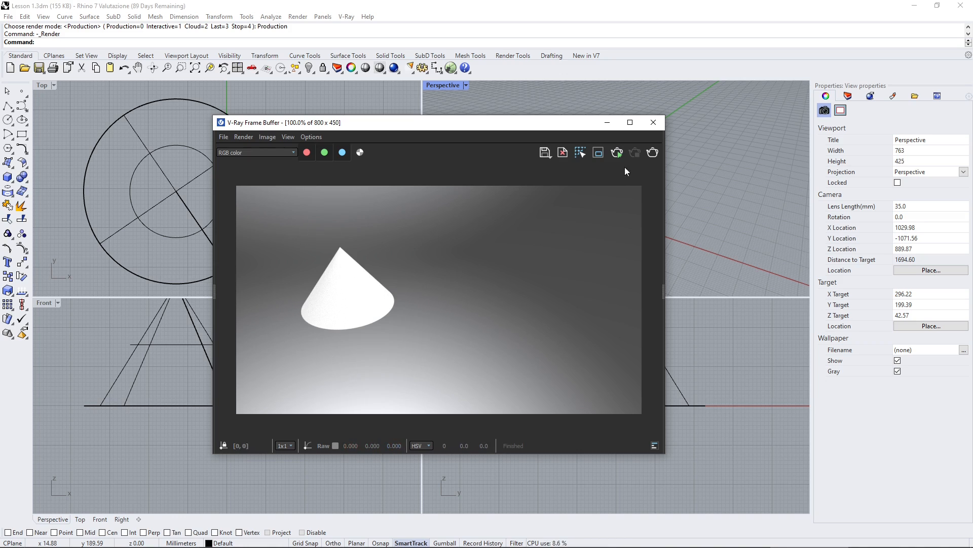
left_click(654, 123)
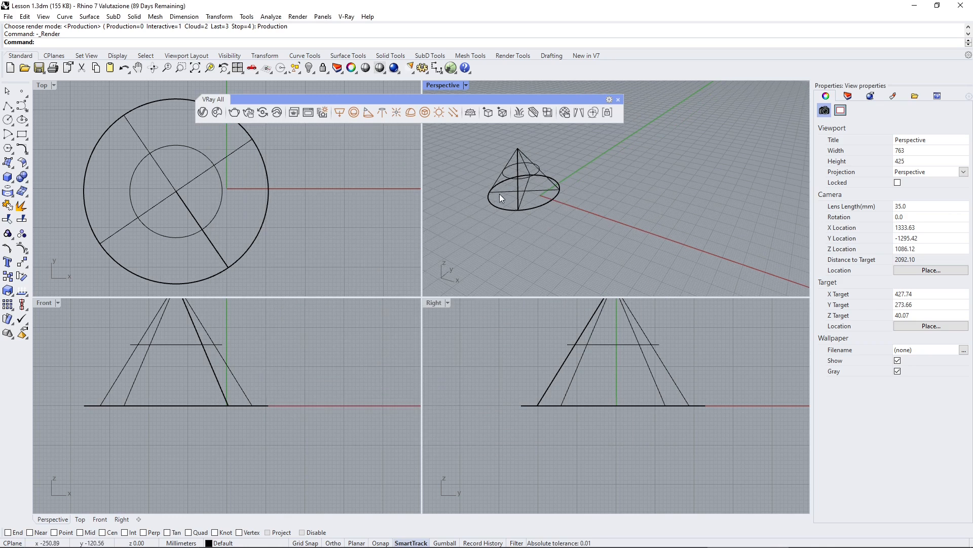
- Add a V-Ray infinite plane as the ground under the cone
scroll(552, 187, "down", 2)
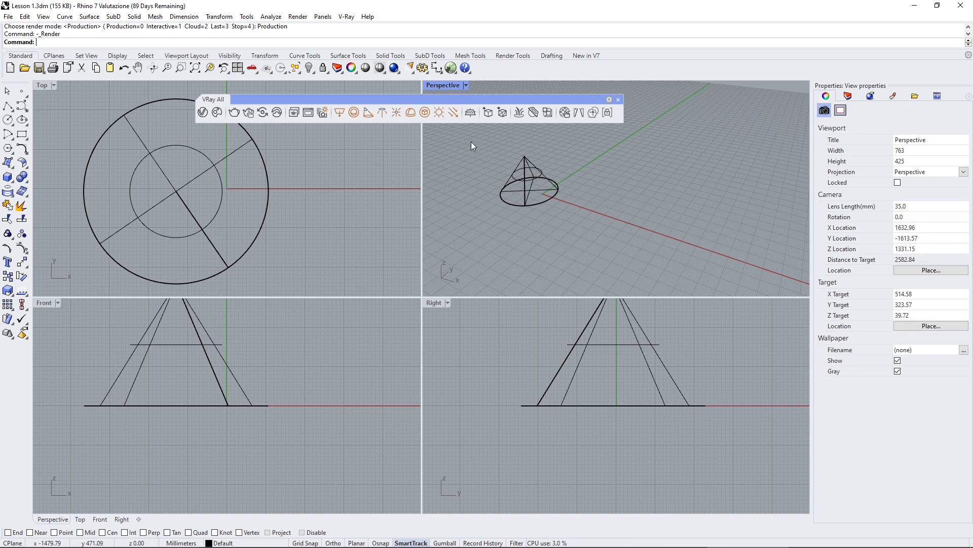
left_click(471, 112)
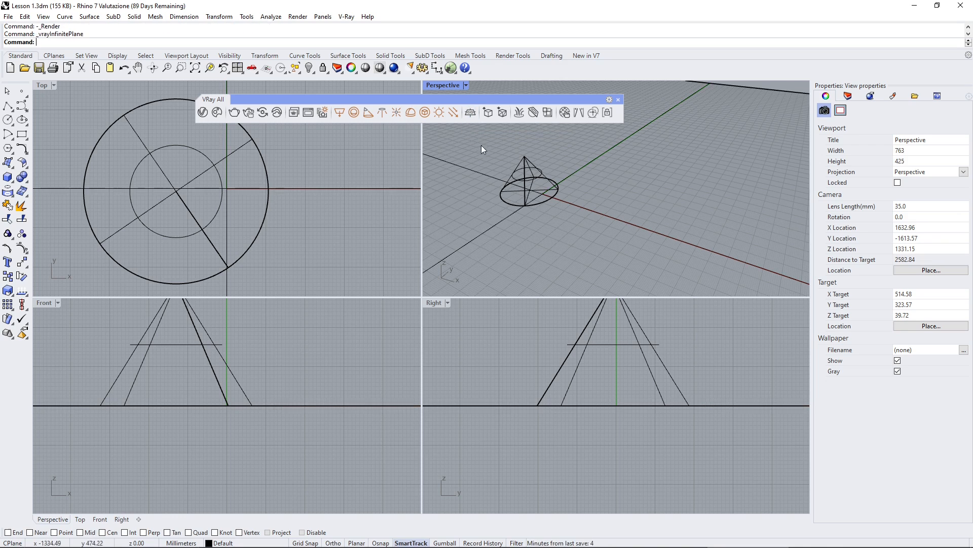
scroll(602, 223, "down", 5)
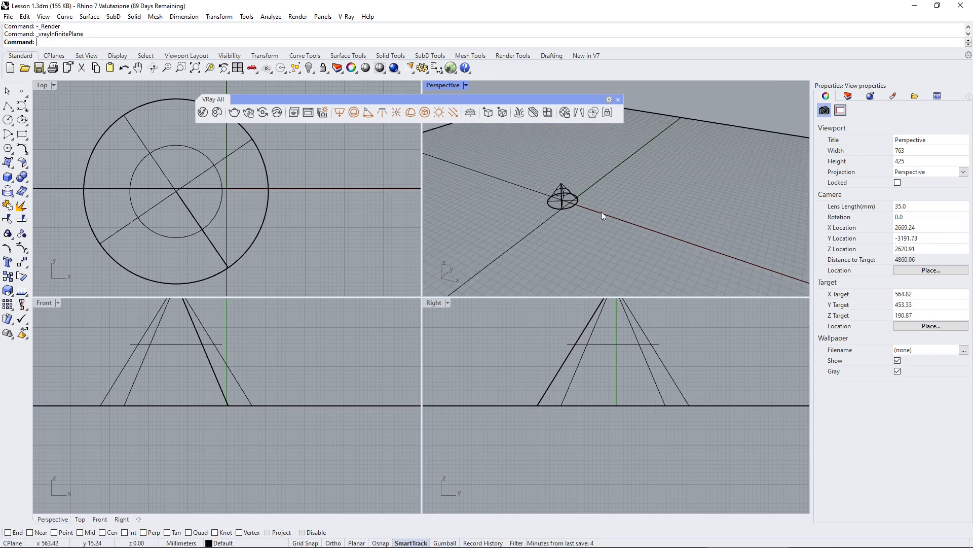
- Run a V-Ray production render of the cone on the infinite plane, stop it and close the frame buffer
middle_click(578, 206)
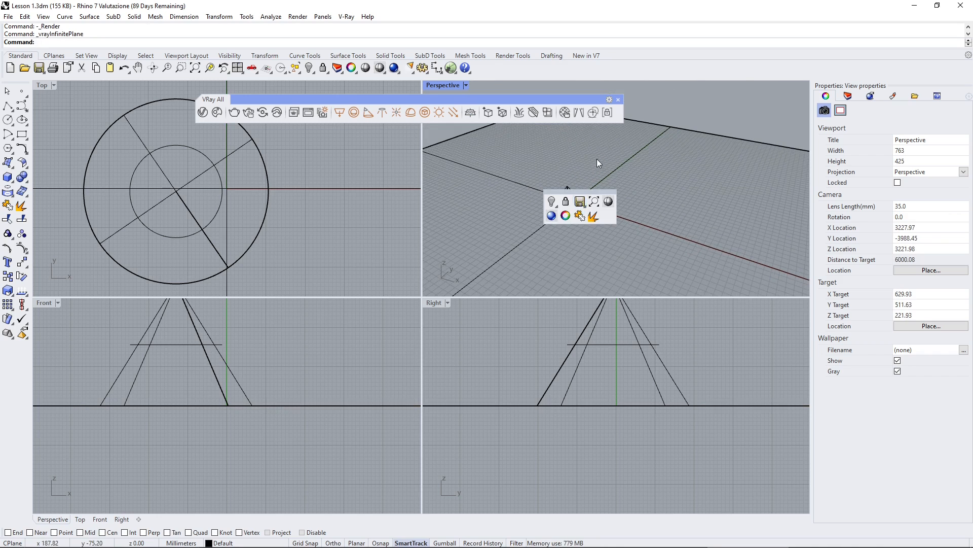
right_click_drag(598, 159, 618, 124)
scroll(569, 201, "up", 14)
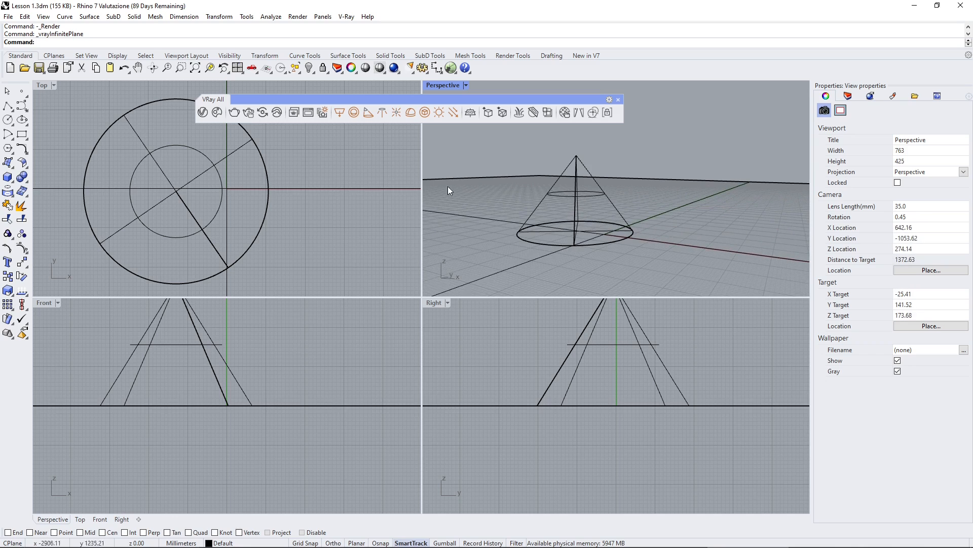
scroll(520, 187, "up", 2)
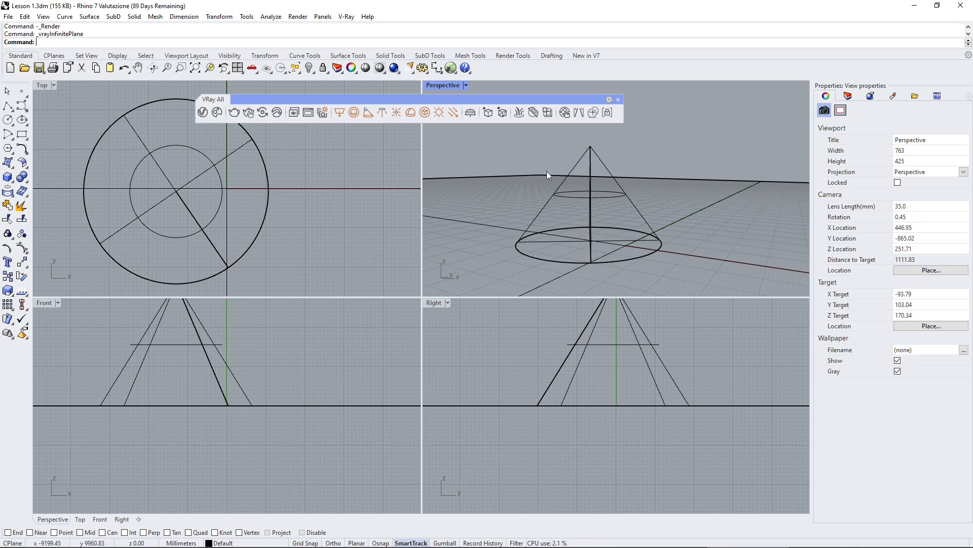
right_click_drag(546, 172, 583, 246)
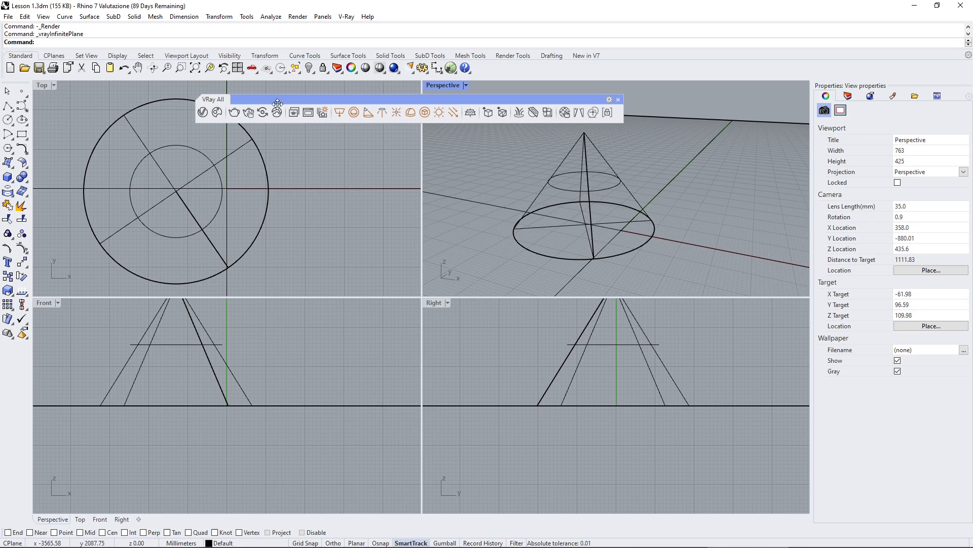
left_click(234, 112)
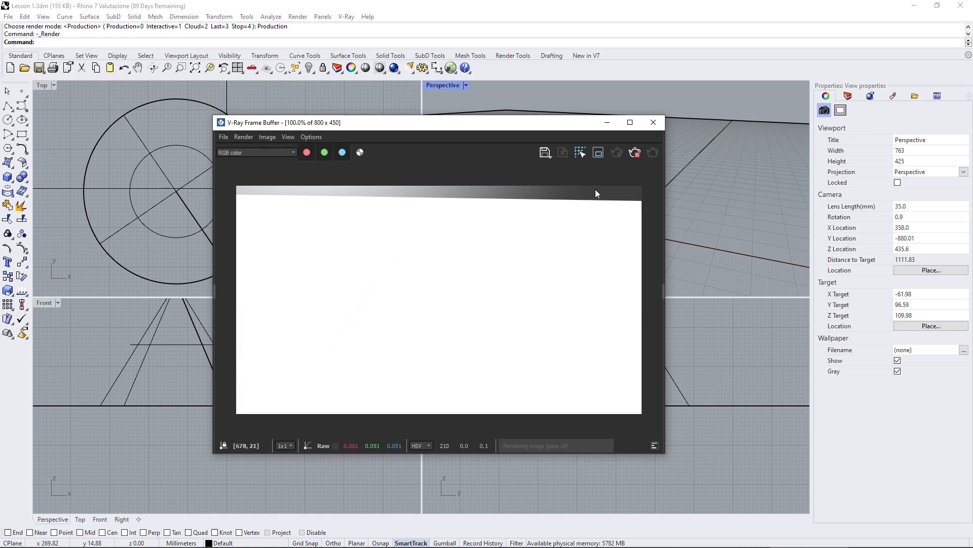
left_click(635, 152)
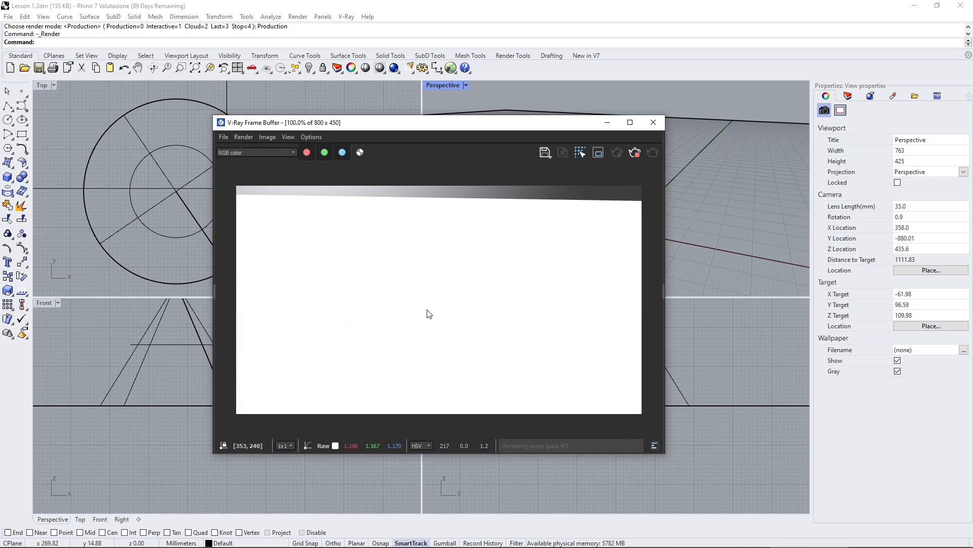
left_click(649, 126)
- Delete the cone, keeping the infinite plane in the scene
right_click_drag(535, 191, 523, 185)
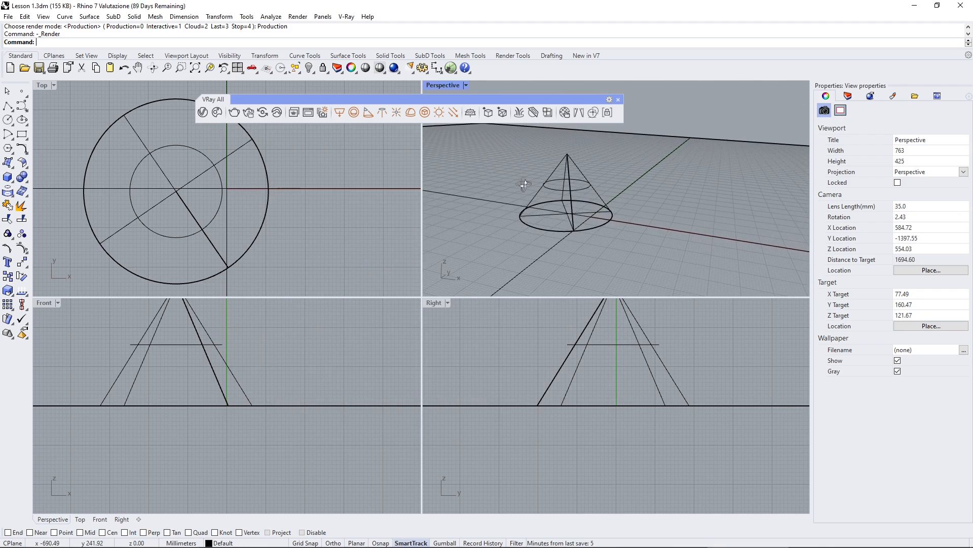
left_click(573, 185)
left_click(606, 183)
scroll(607, 183, "down", 3)
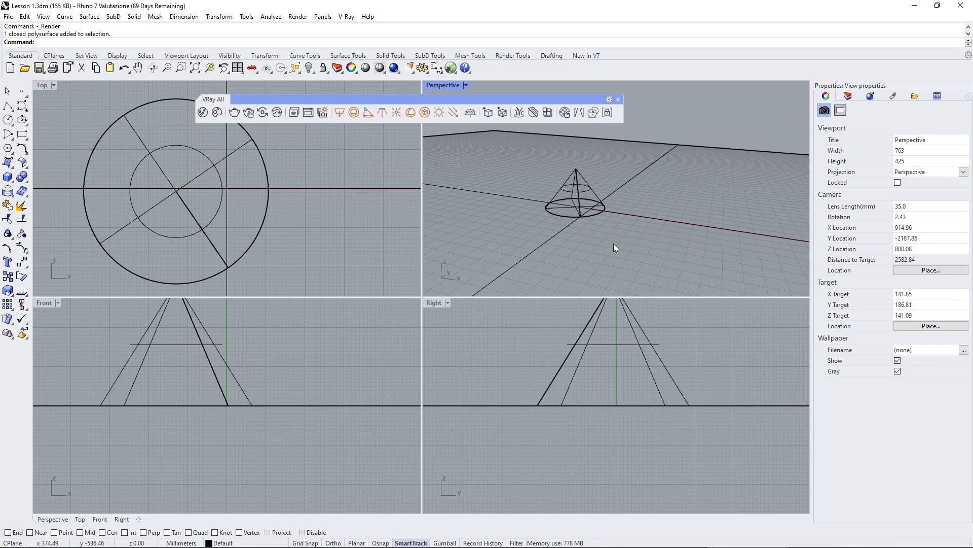
left_click(572, 190)
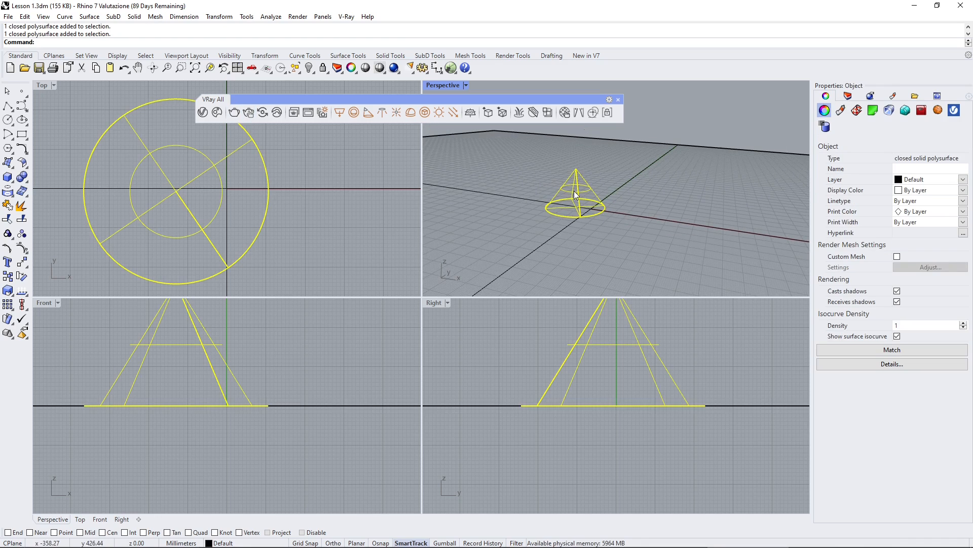
key("Delete")
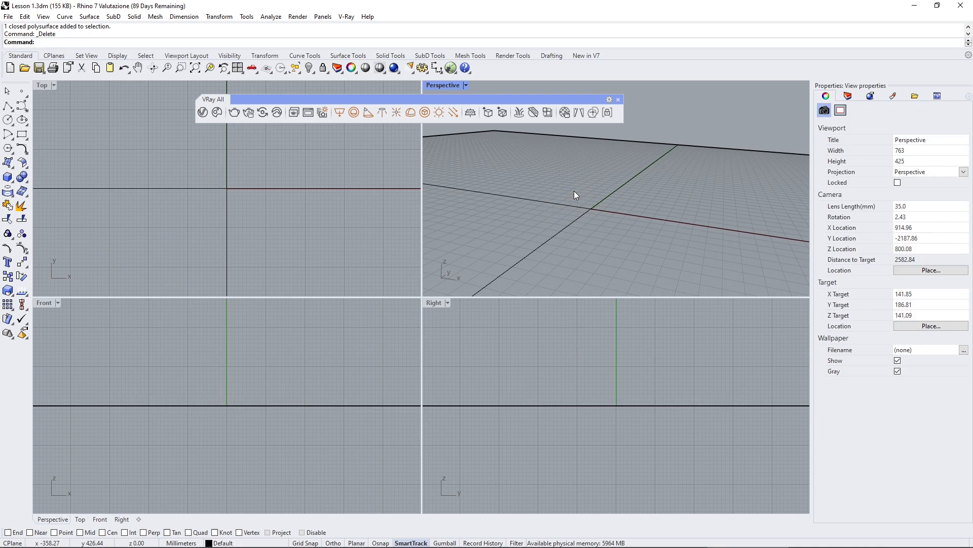
right_click_drag(573, 191, 556, 210)
middle_click(547, 194)
right_click_drag(532, 162, 633, 239)
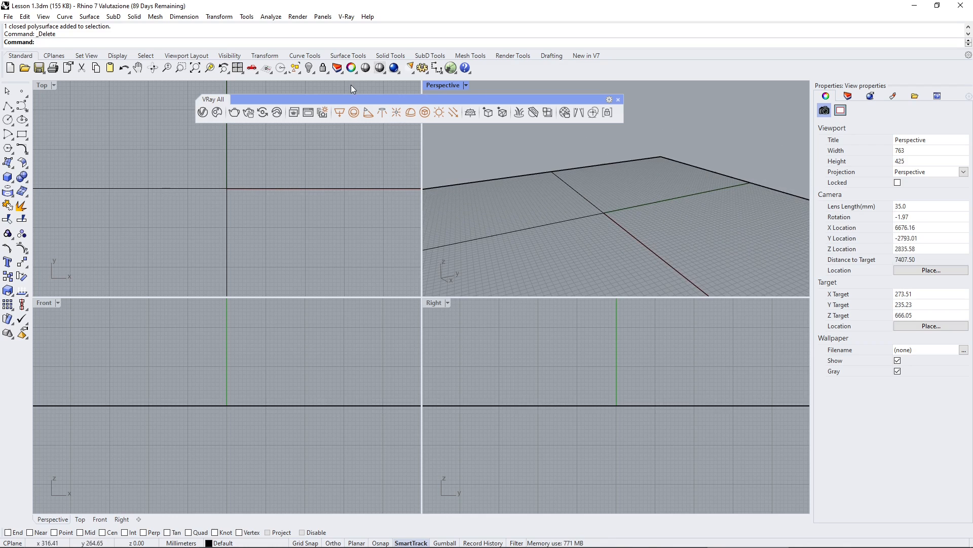
left_click_drag(356, 97, 357, 95)
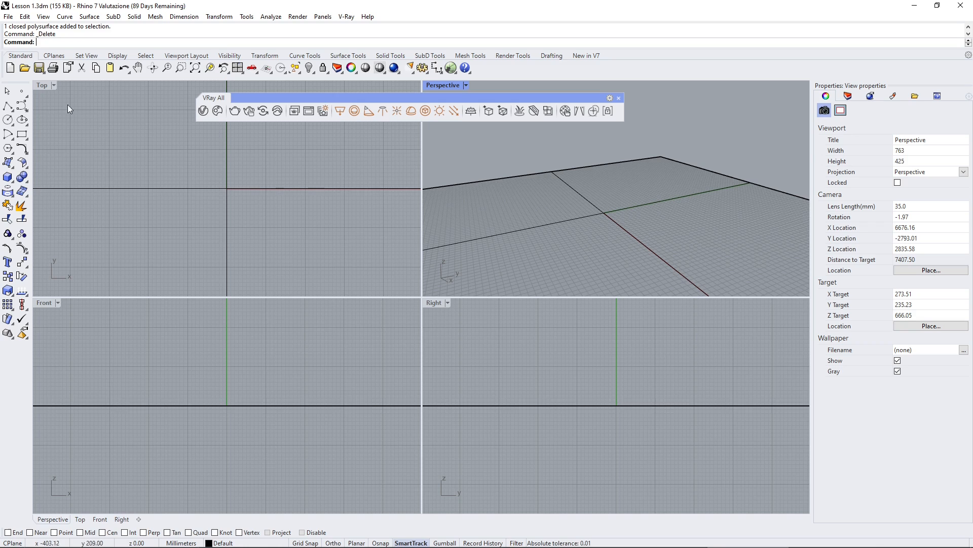
- Start importing a file and widen the file area of the Import dialog by narrowing its folder tree
left_click(12, 17)
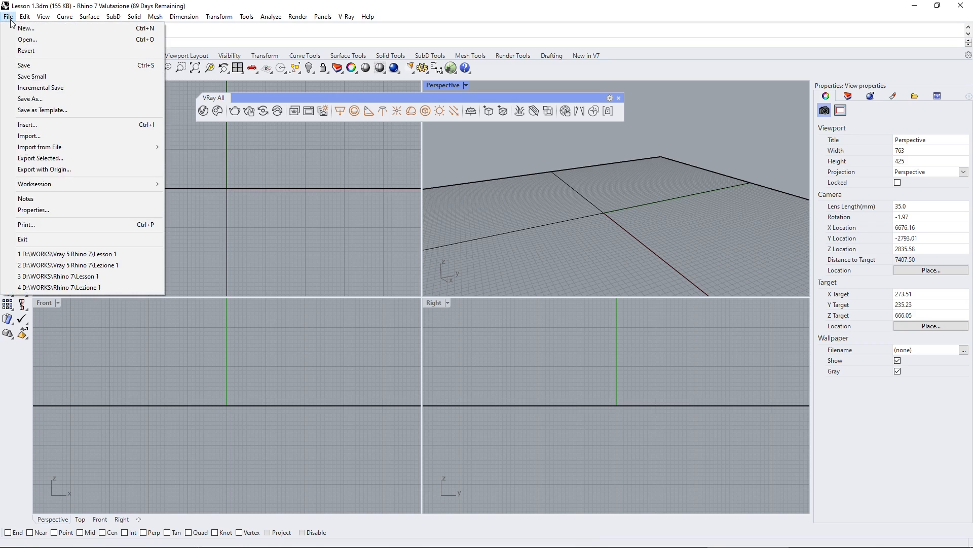
left_click(44, 135)
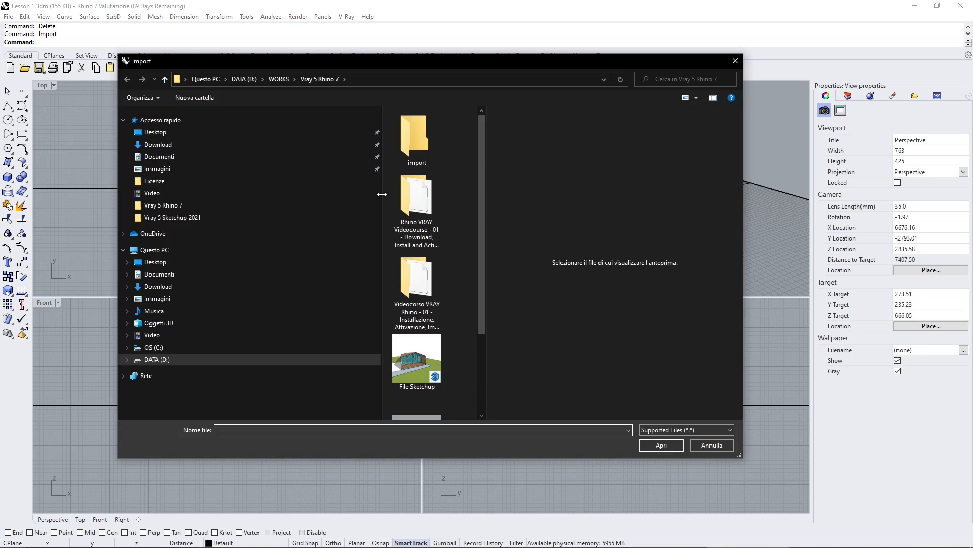
left_click_drag(379, 187, 246, 187)
- Look through the file formats available for import and keep the filter on Supported Files
left_click(659, 430)
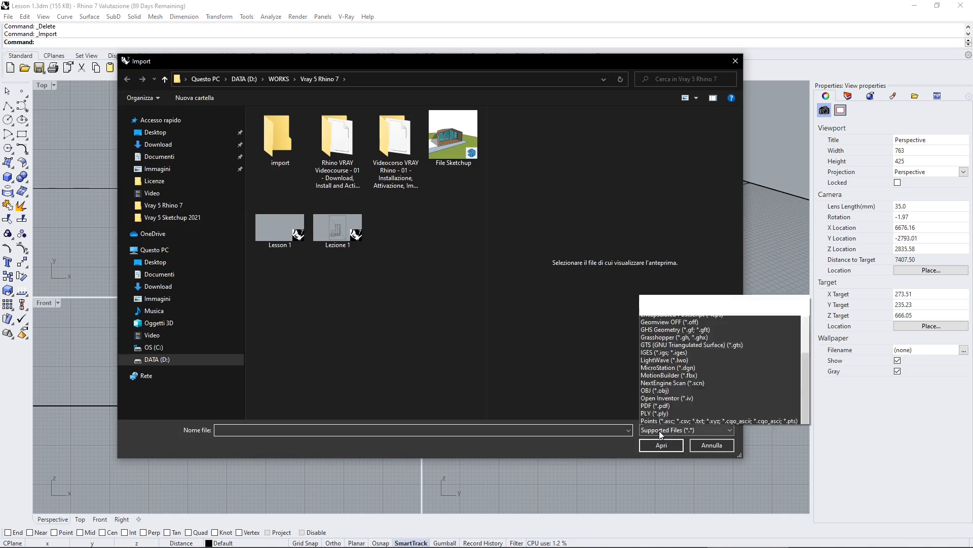
scroll(674, 219, "up", 1)
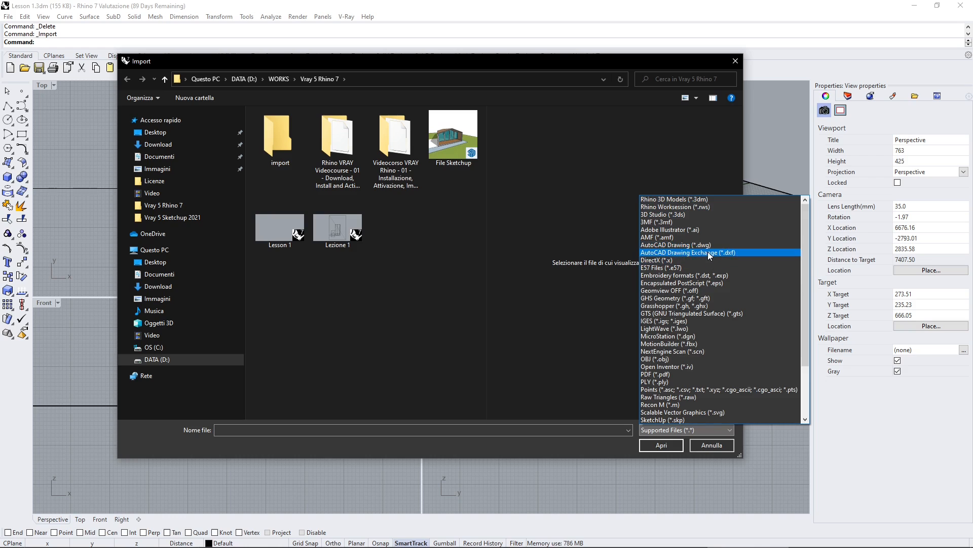
scroll(707, 252, "down", 3)
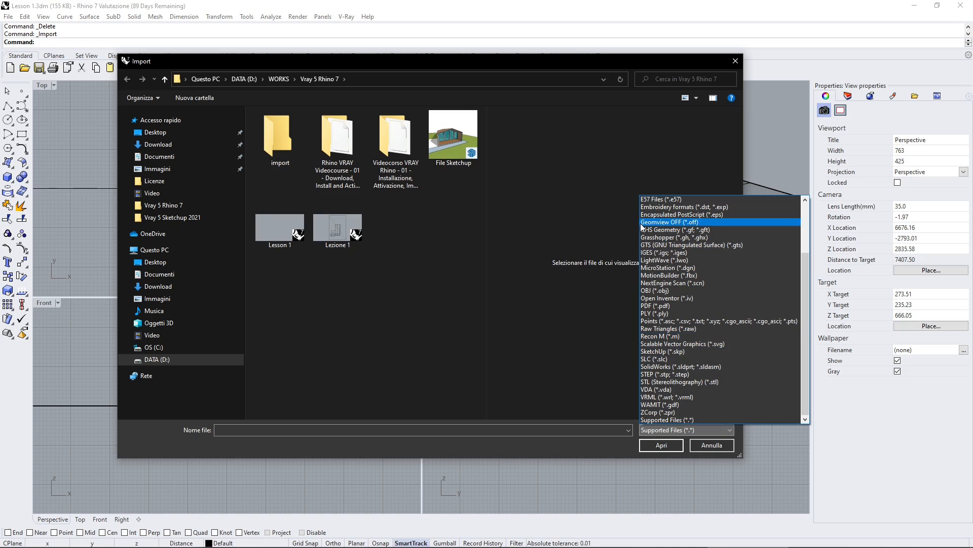
scroll(654, 218, "up", 3)
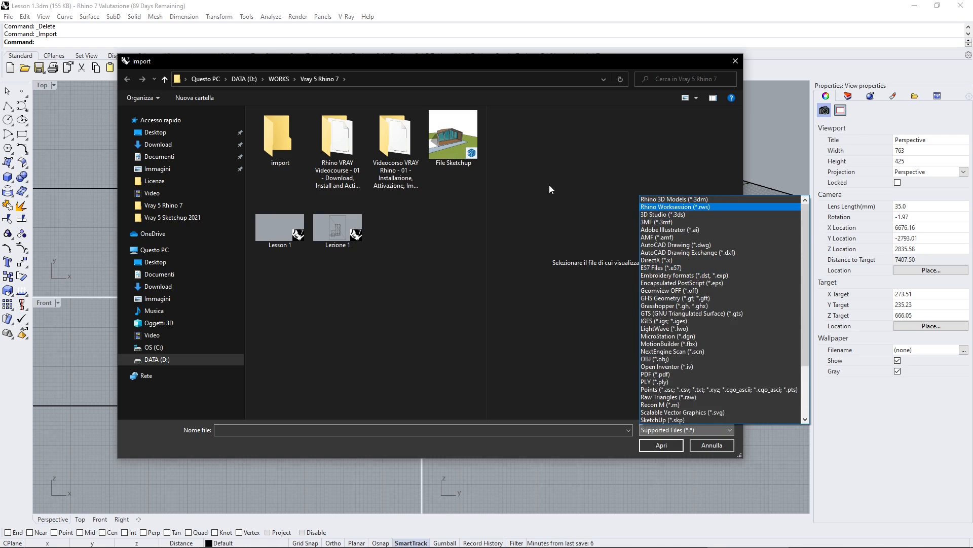
left_click(492, 234)
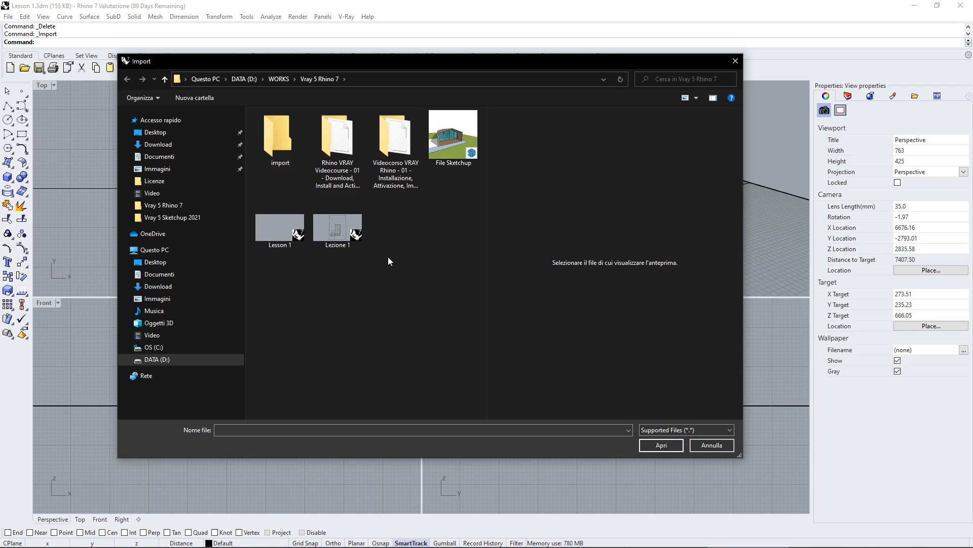
- Import File Sketchup from the Vray 5 Rhino 7 folder, with faces as mesh, a 22.5-degree weld angle and embedded textures
left_click(453, 141)
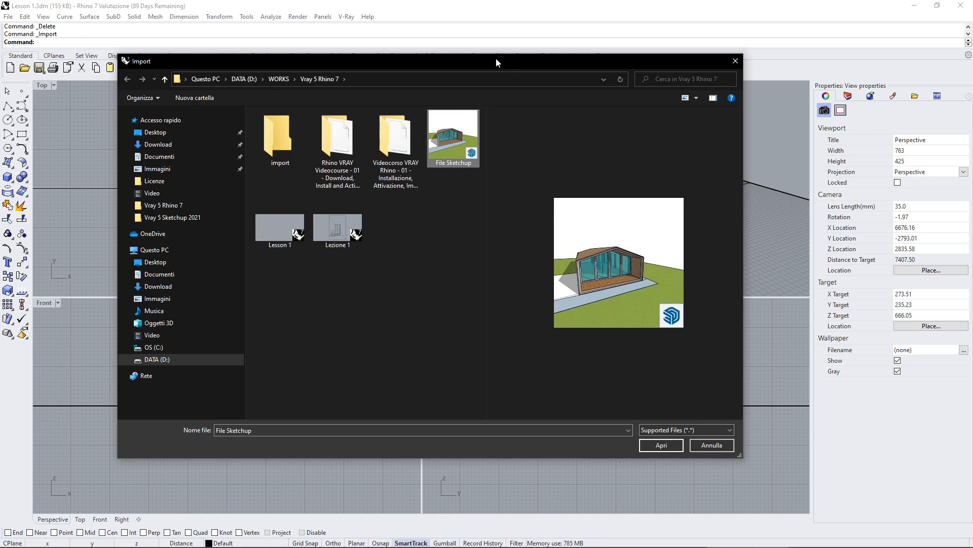
left_click_drag(496, 55, 471, 152)
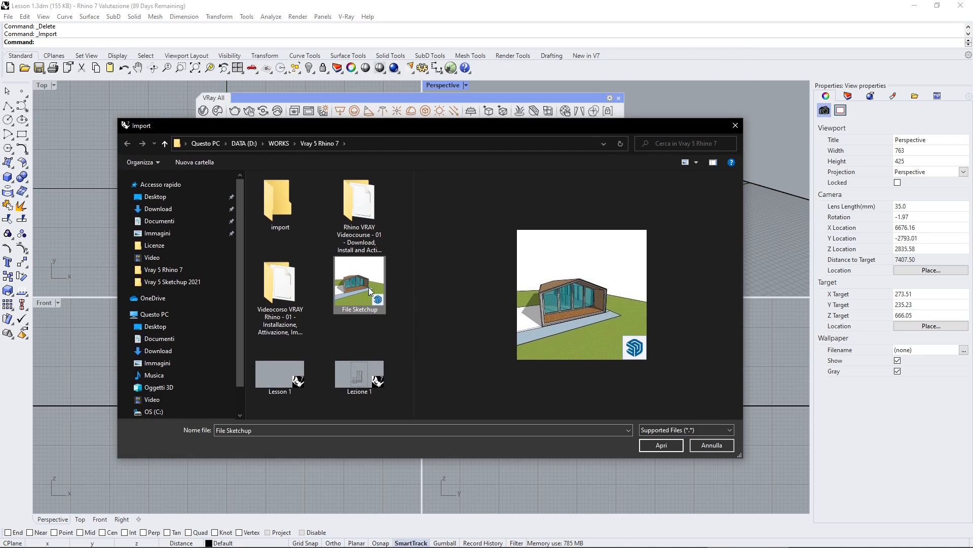
left_click(661, 446)
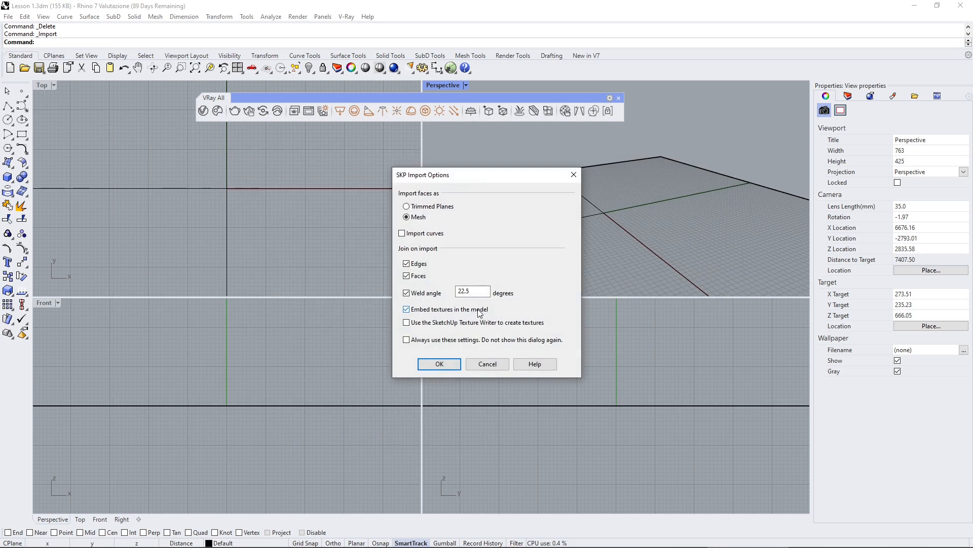
left_click(439, 364)
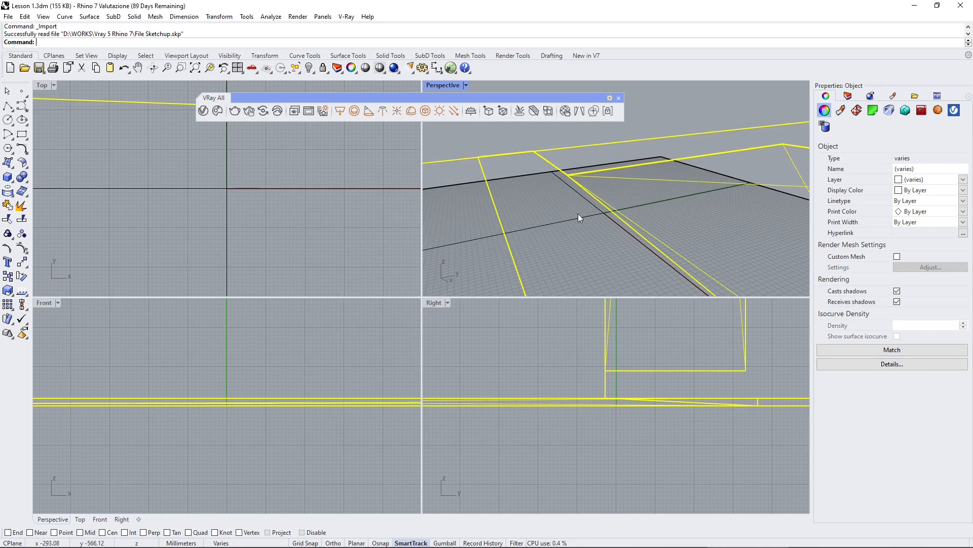
scroll(515, 199, "down", 5)
middle_click(510, 200)
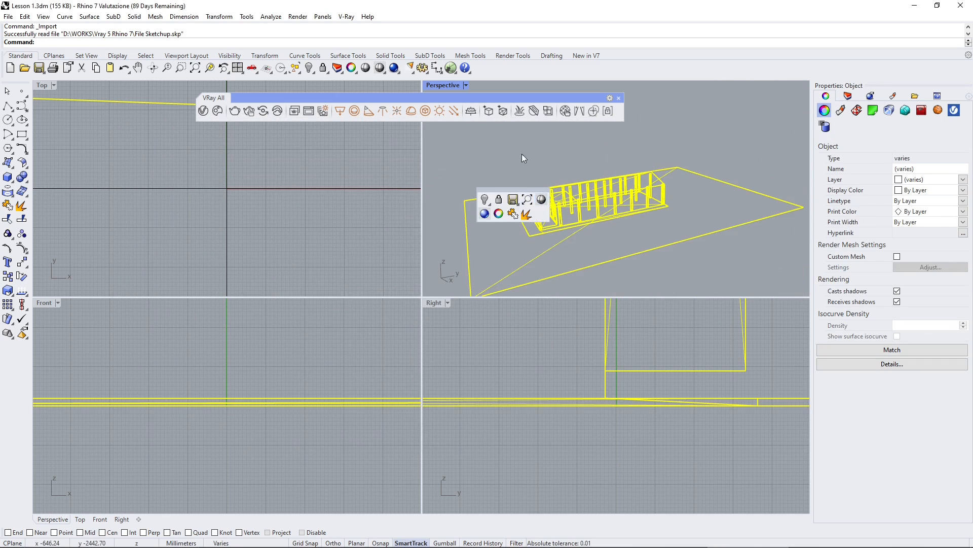
- Deselect the imported house, frame it at an angle in the Perspective view and run a V-Ray production render
right_click_drag(522, 153, 502, 204)
scroll(507, 203, "up", 4)
left_click(568, 150)
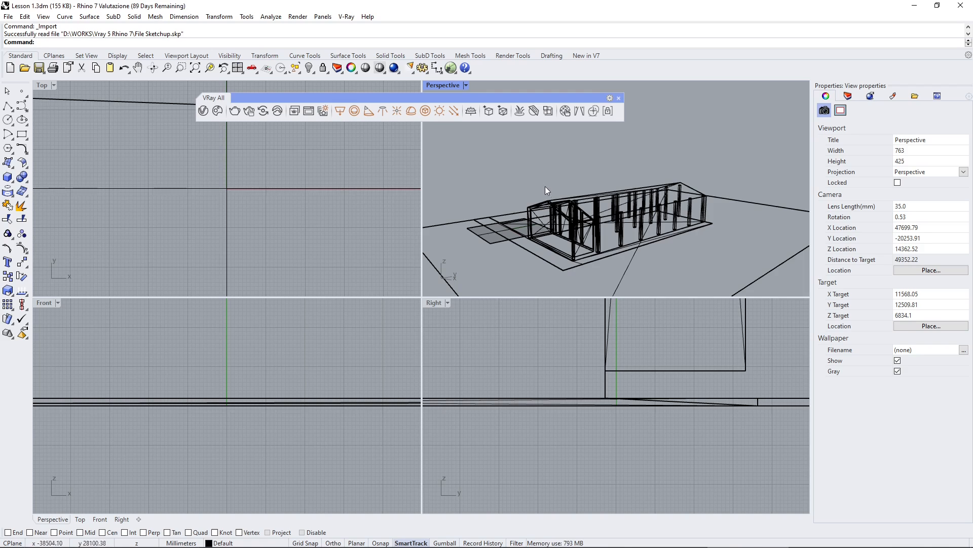
scroll(603, 169, "down", 1)
scroll(613, 194, "up", 4)
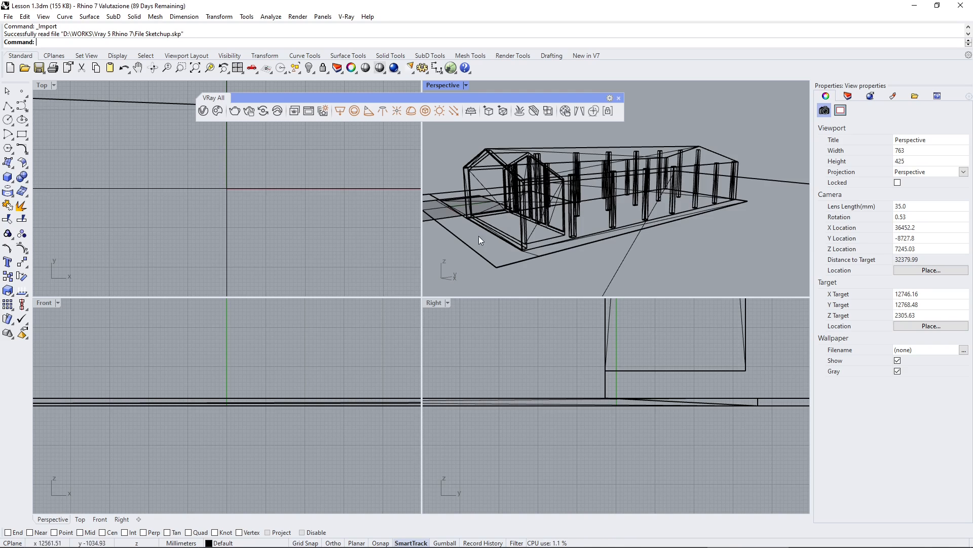
right_click_drag(479, 235, 554, 228)
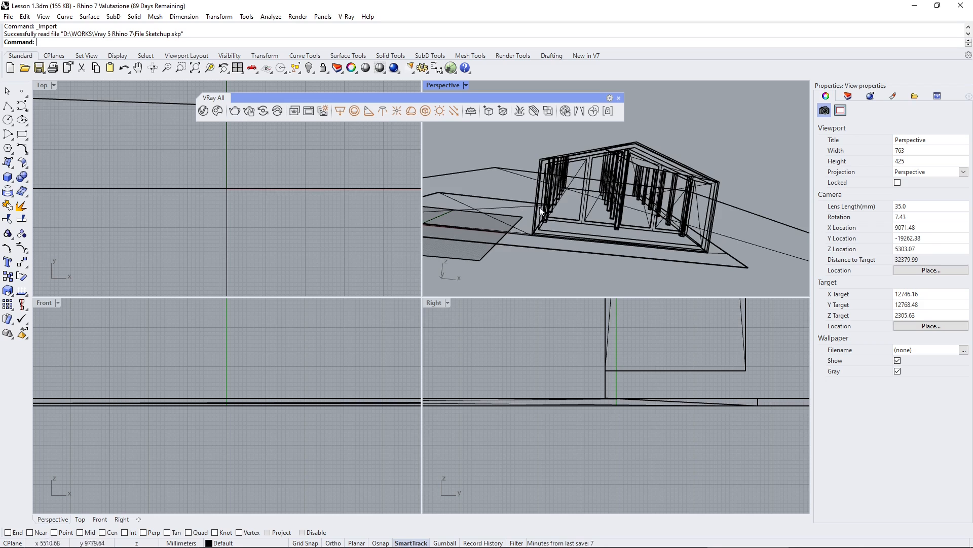
right_click_drag(629, 193, 536, 186)
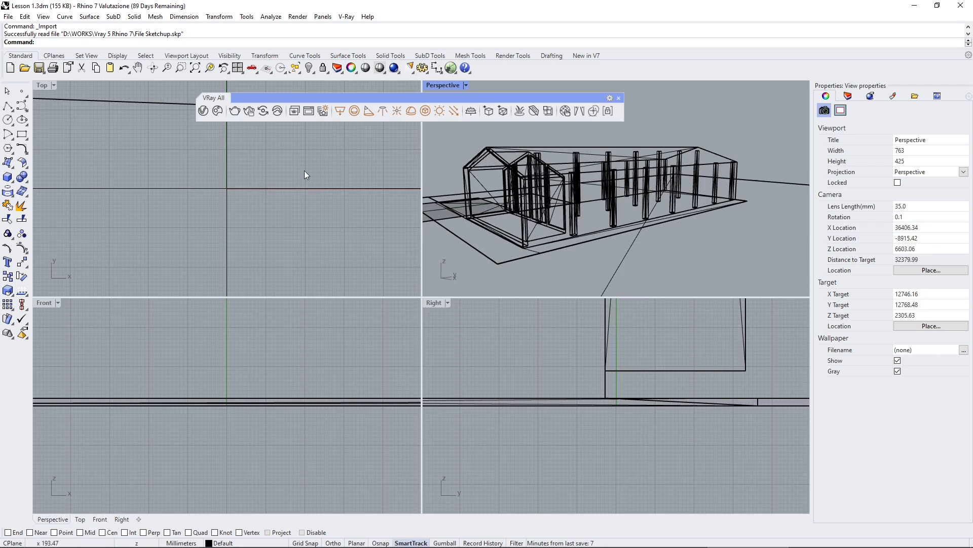
left_click(235, 111)
left_click_drag(398, 128, 260, 86)
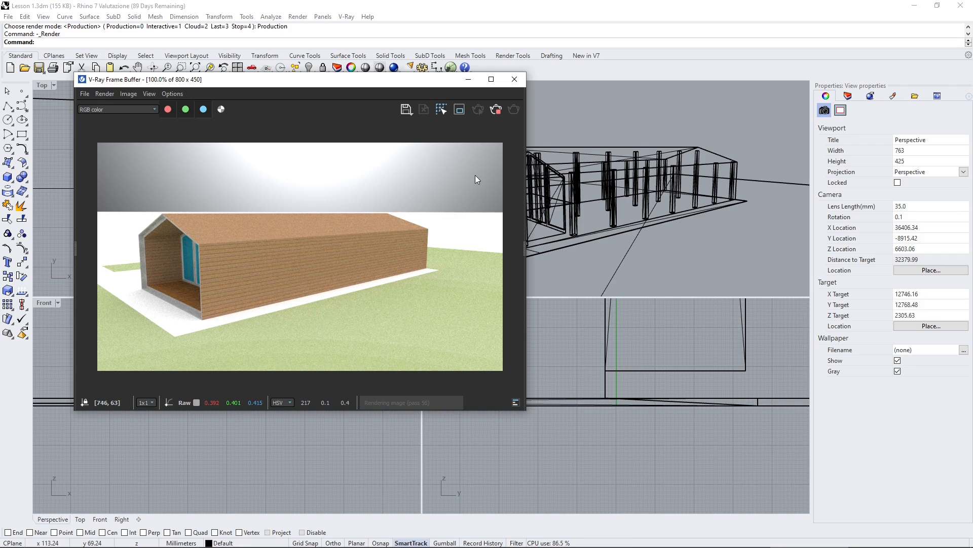
- Render the house from its glazed front corner and place the frame buffer just below the V-Ray toolbar
right_click_drag(601, 226, 560, 158)
mouse_move(634, 213)
right_mouse_down()
mouse_move(691, 218)
mouse_move(627, 221)
right_mouse_up()
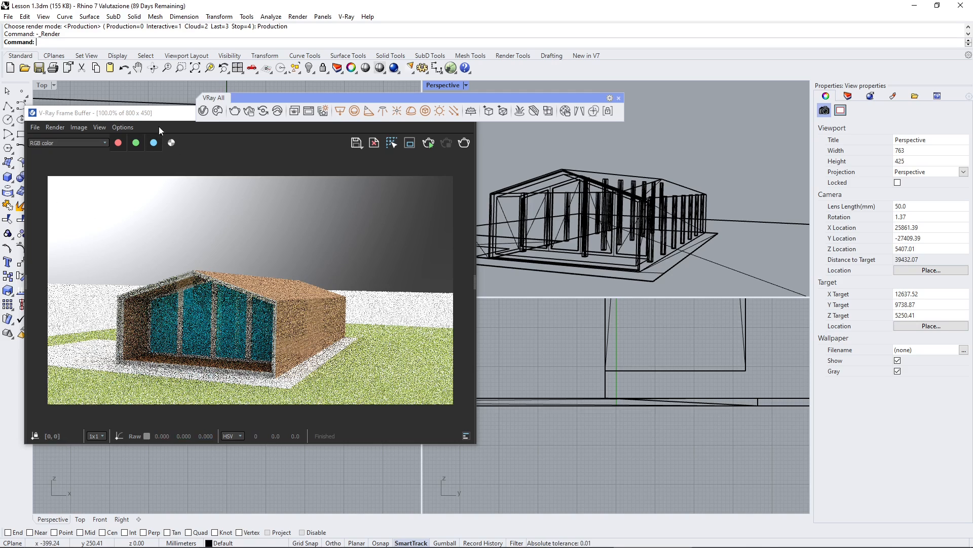
left_click_drag(160, 118, 183, 138)
mouse_move(272, 133)
left_mouse_down()
mouse_move(261, 133)
mouse_move(272, 144)
left_mouse_up()
left_click(69, 127)
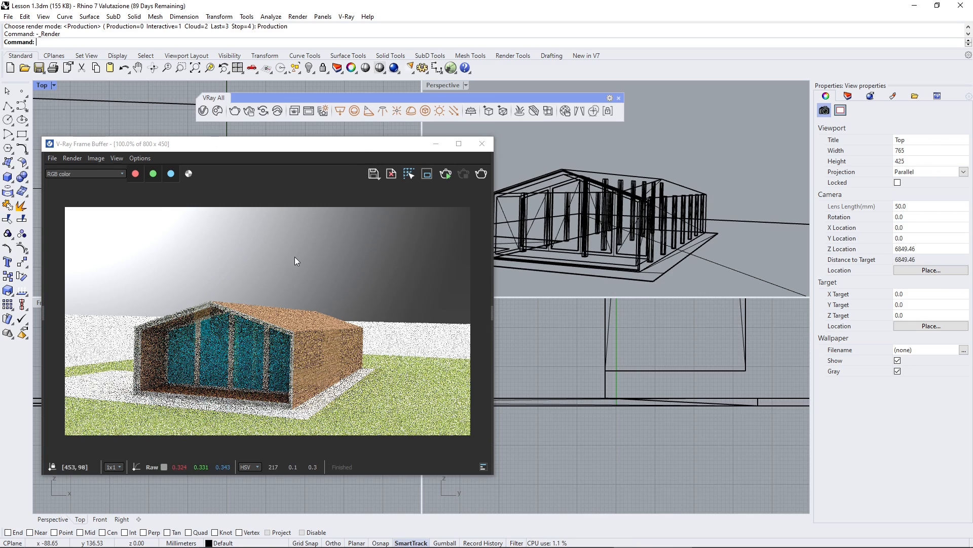
left_click(264, 147)
left_click(236, 126)
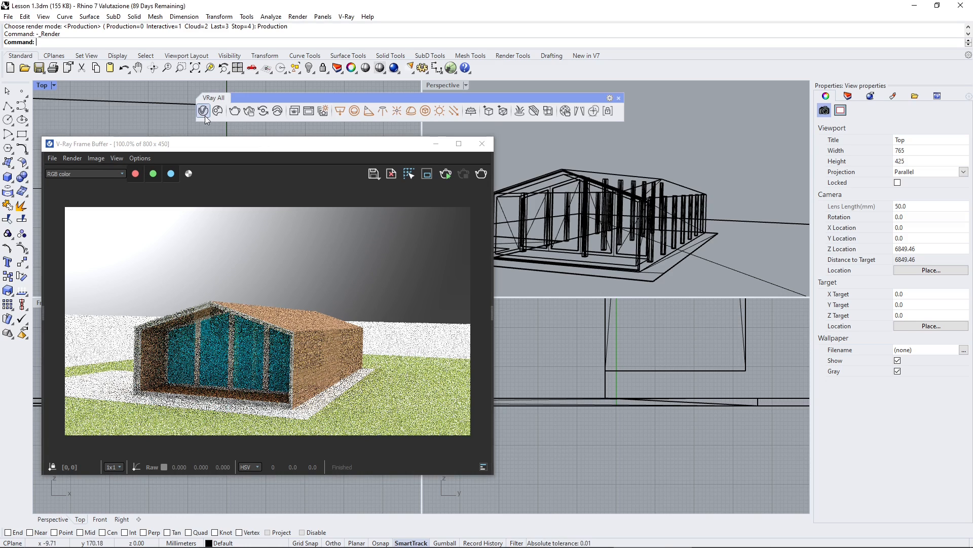
- Open the V-Ray Asset Editor beside the frame buffer and look through the material types it can create
left_click(204, 116)
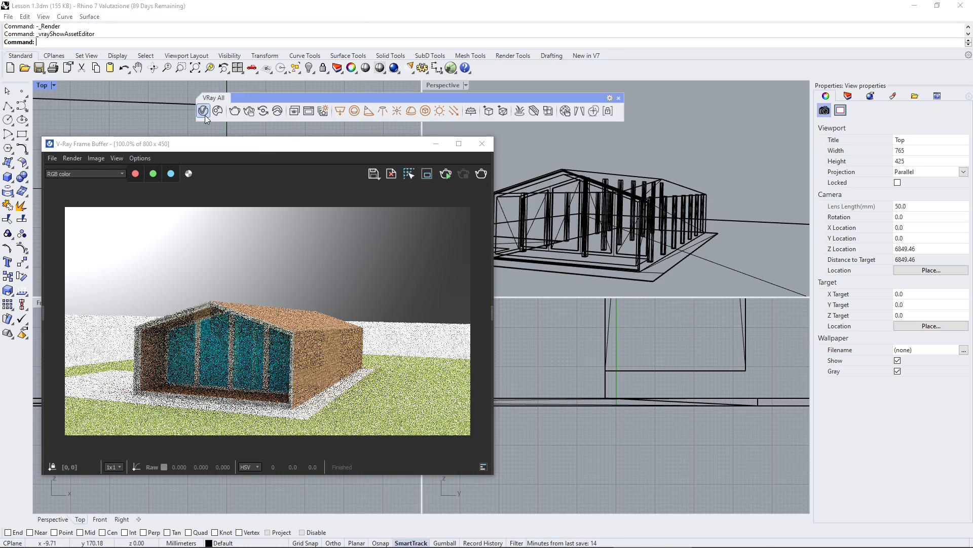
left_click_drag(476, 105, 689, 143)
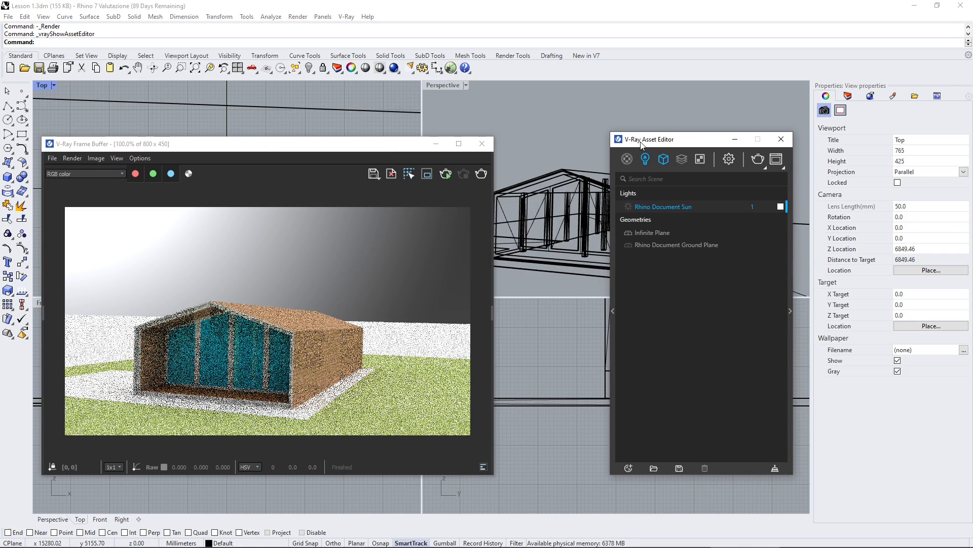
left_click(628, 160)
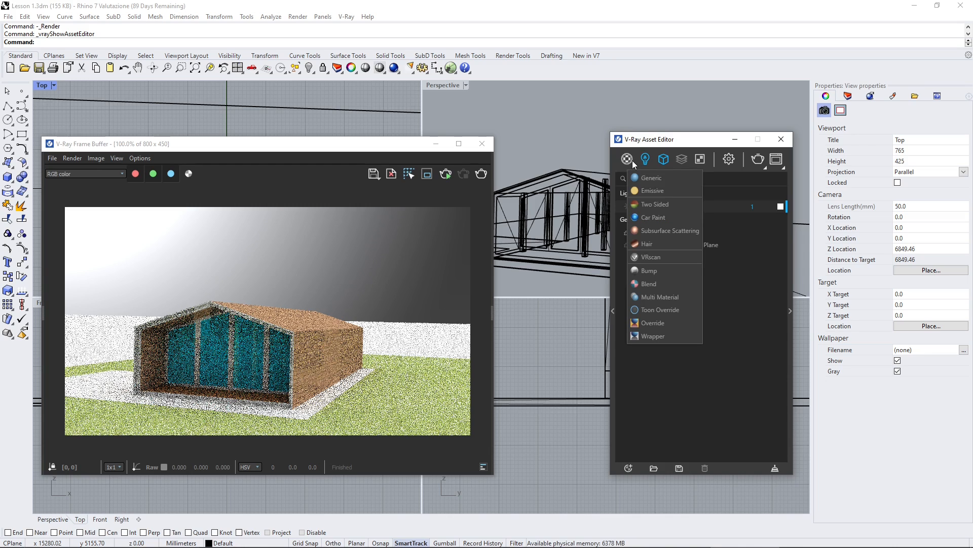
left_click_drag(688, 147, 675, 146)
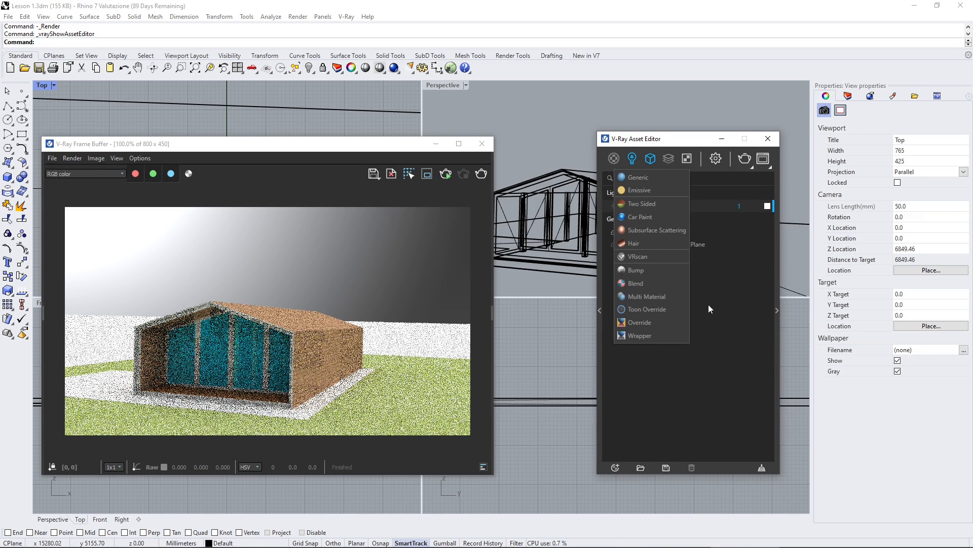
left_click(706, 318)
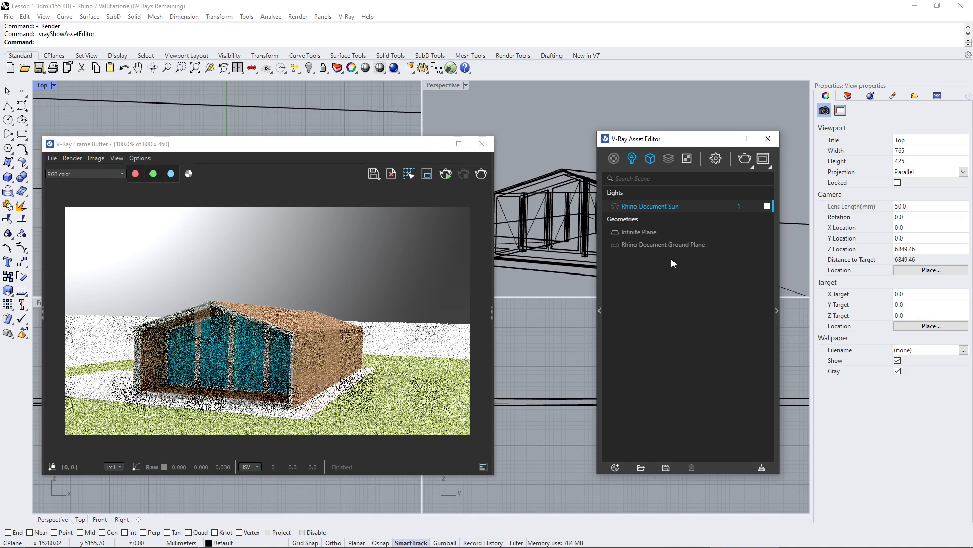
left_click_drag(653, 142, 653, 147)
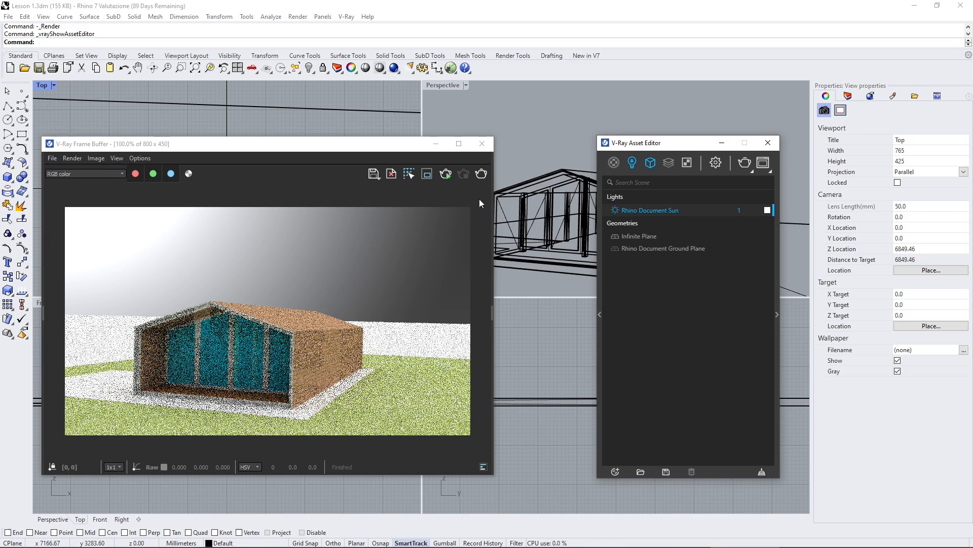
- Render with the Top viewport active, and move the frame buffer down to uncover that viewport
left_click(479, 175)
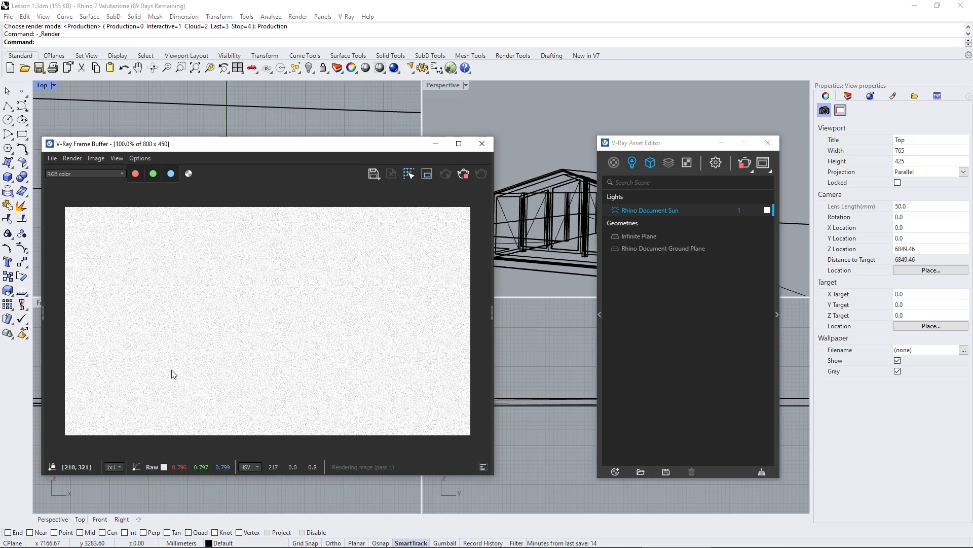
left_click(553, 247)
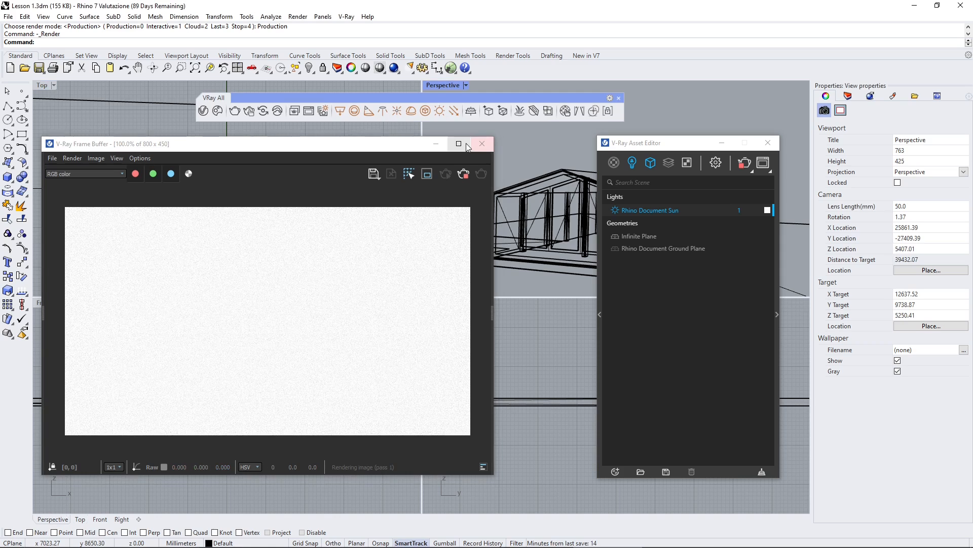
left_click_drag(396, 144, 450, 386)
left_click(275, 208)
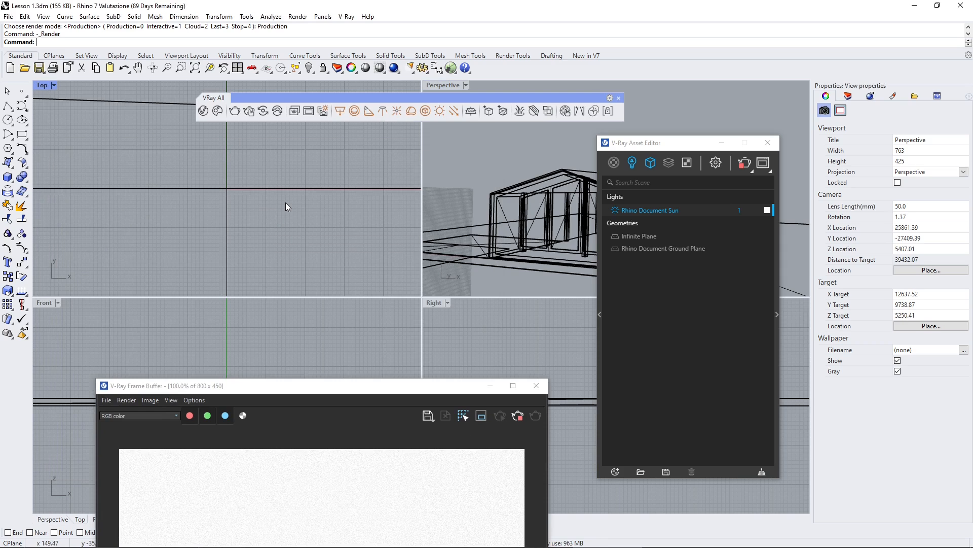
- Bring the house into view in the Top, Right and Front viewports and render the Front view
scroll(285, 202, "down", 20)
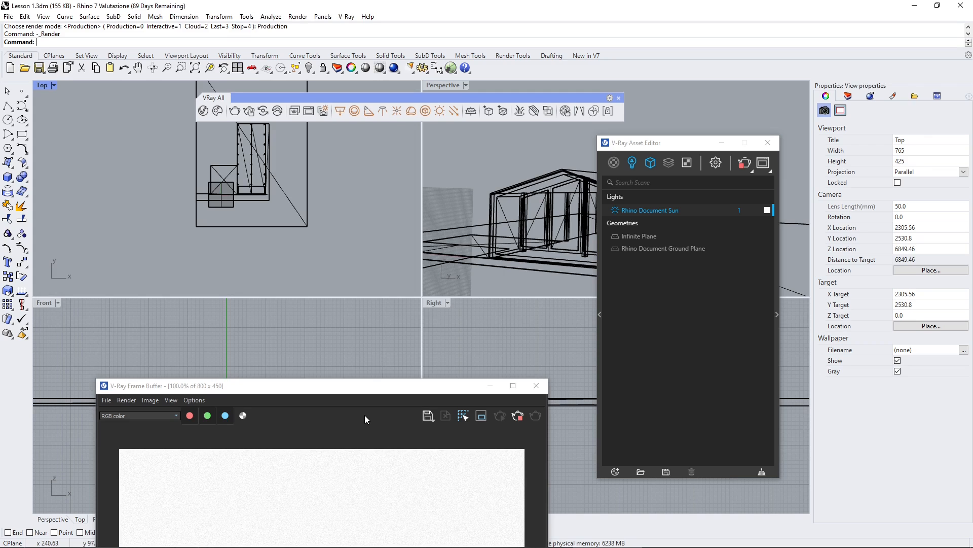
left_click(470, 372)
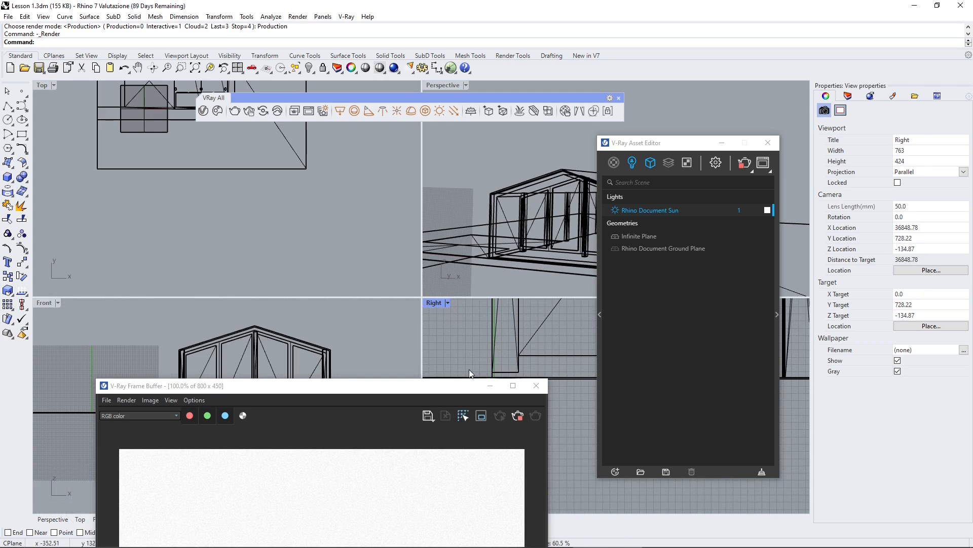
right_click_drag(470, 369, 554, 330)
left_click_drag(356, 391, 525, 294)
left_click(113, 348)
left_click_drag(464, 279, 265, 122)
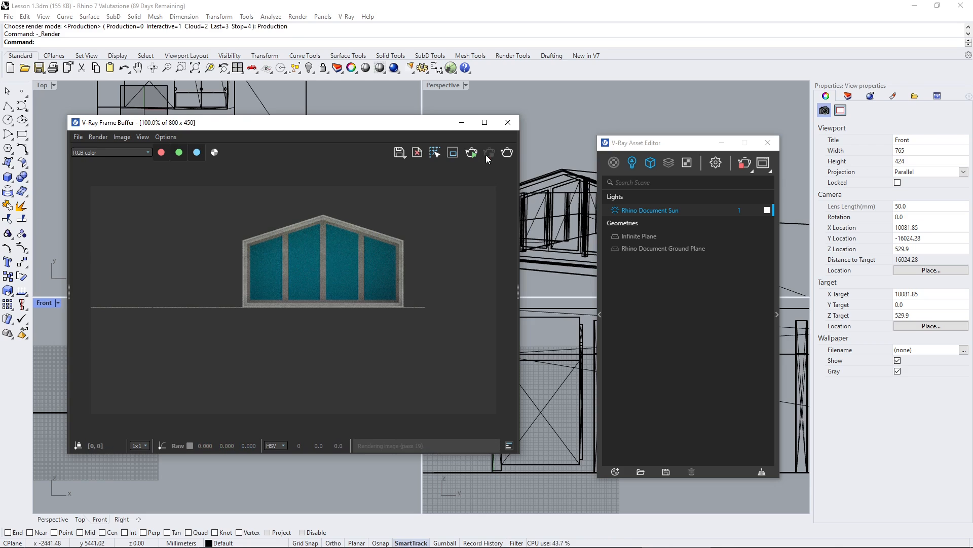
- Render the Perspective view of the house again and line up the Asset Editor with the frame buffer
left_click(606, 123)
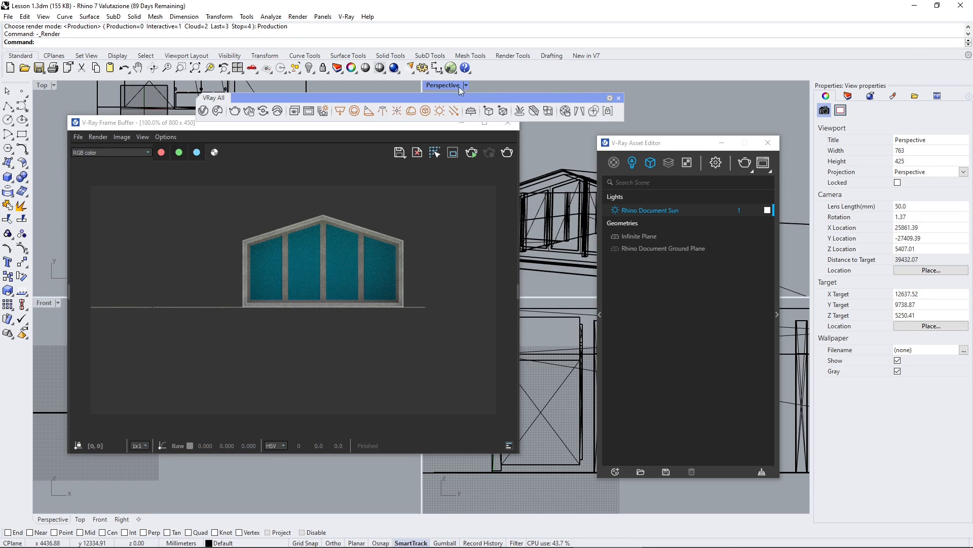
left_click(509, 153)
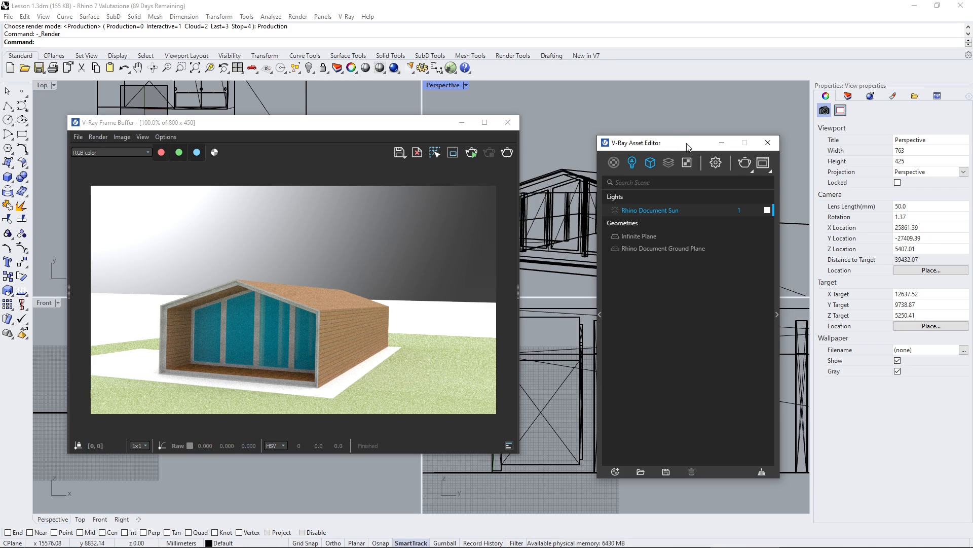
left_click_drag(630, 145, 630, 128)
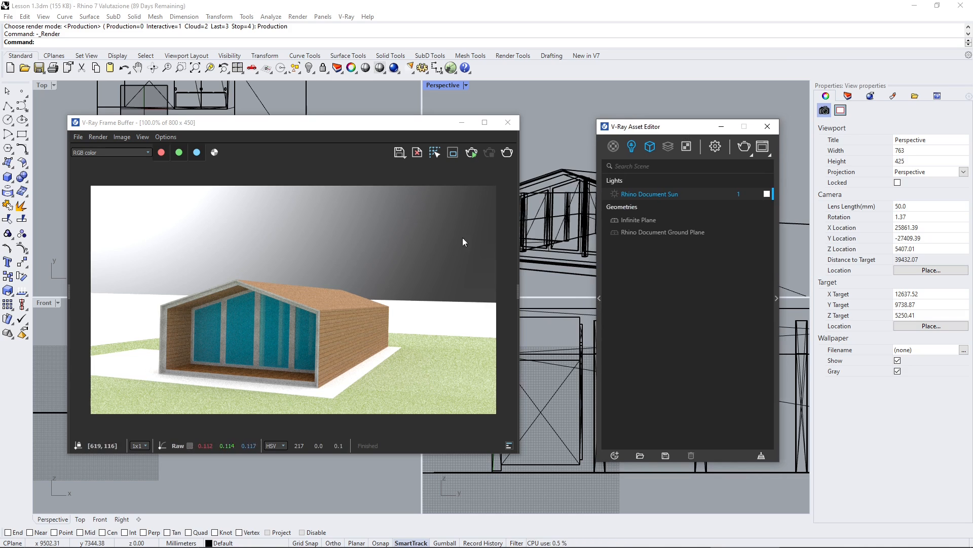
- In the V-Ray environment settings, set the background color to white and disable the background texture
left_click(714, 147)
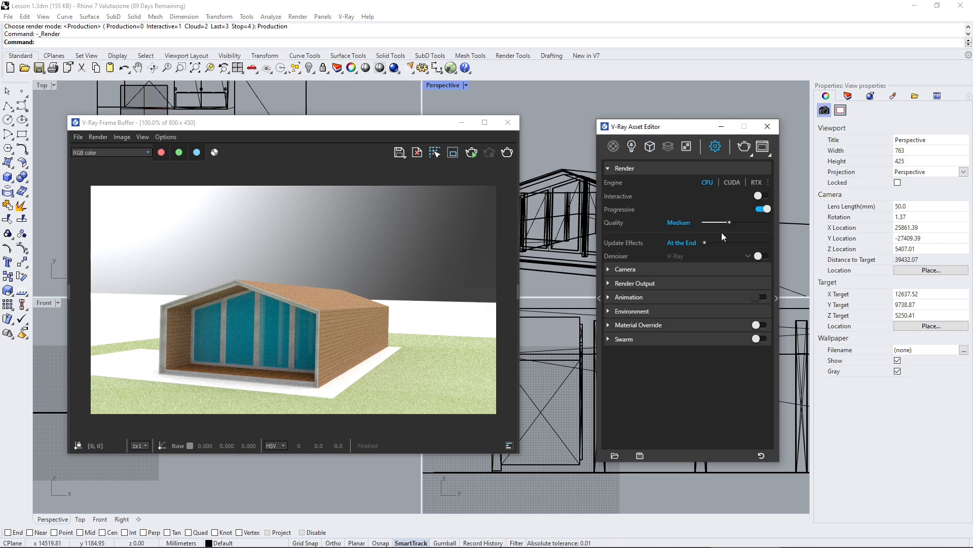
left_click(635, 315)
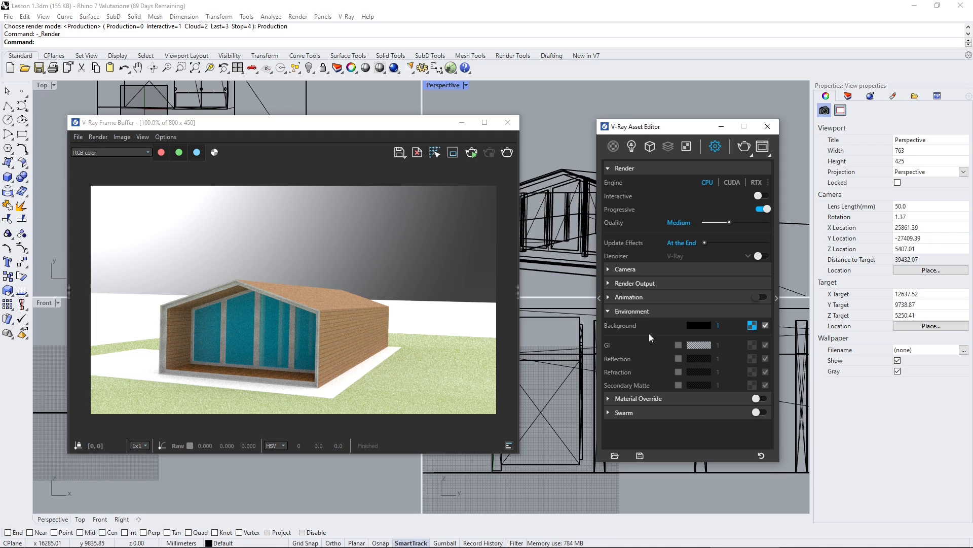
left_click(699, 326)
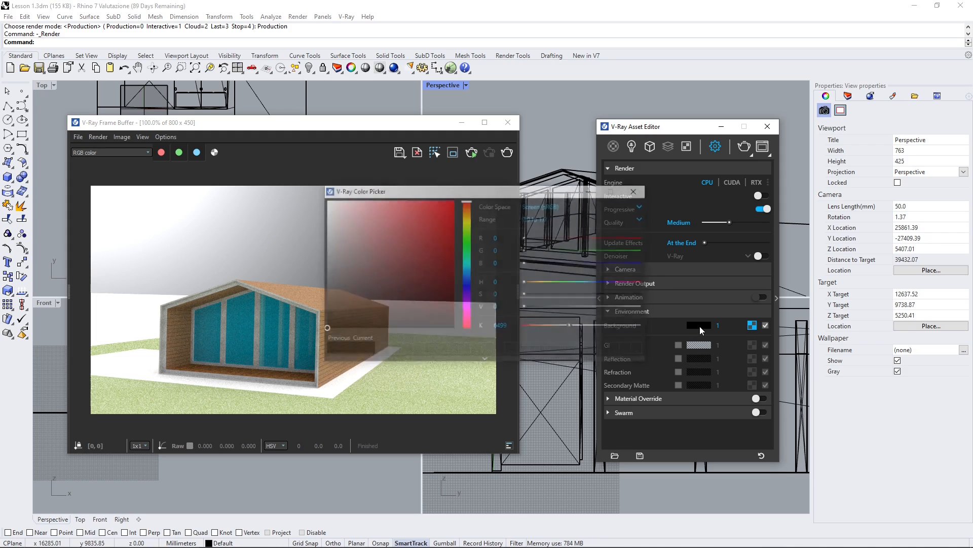
left_click_drag(413, 266, 313, 205)
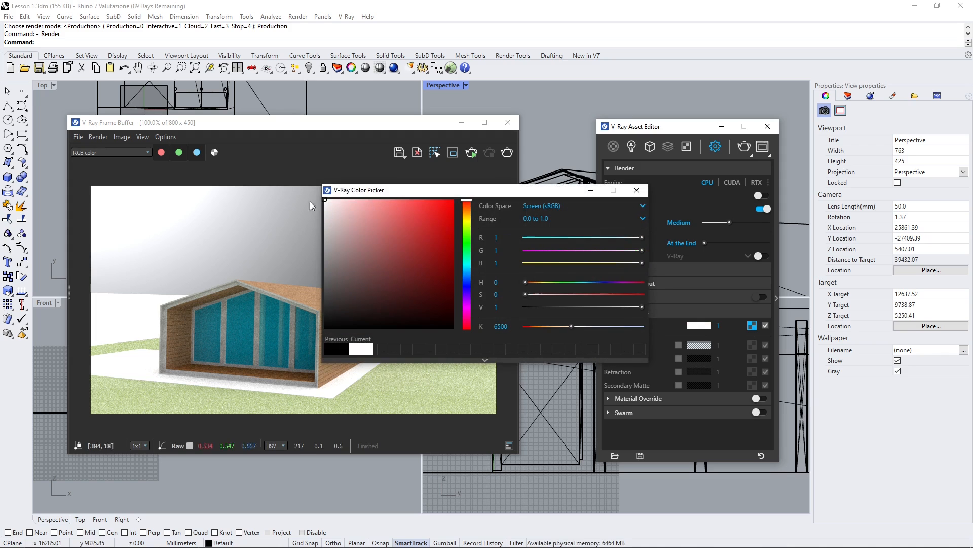
left_click(637, 190)
left_click(765, 326)
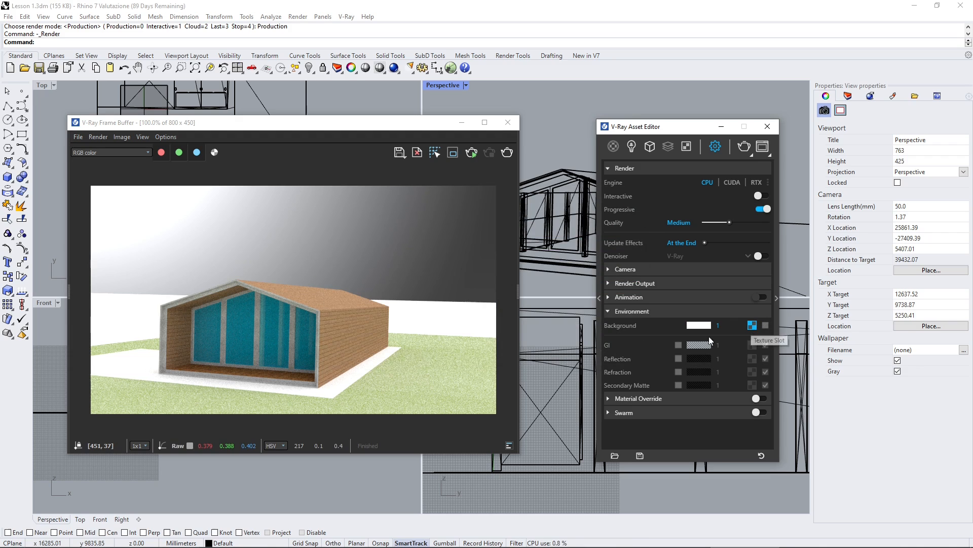
- Arrange the Asset Editor and frame buffer side by side and render the house with the plain white background
left_click_drag(694, 129, 705, 125)
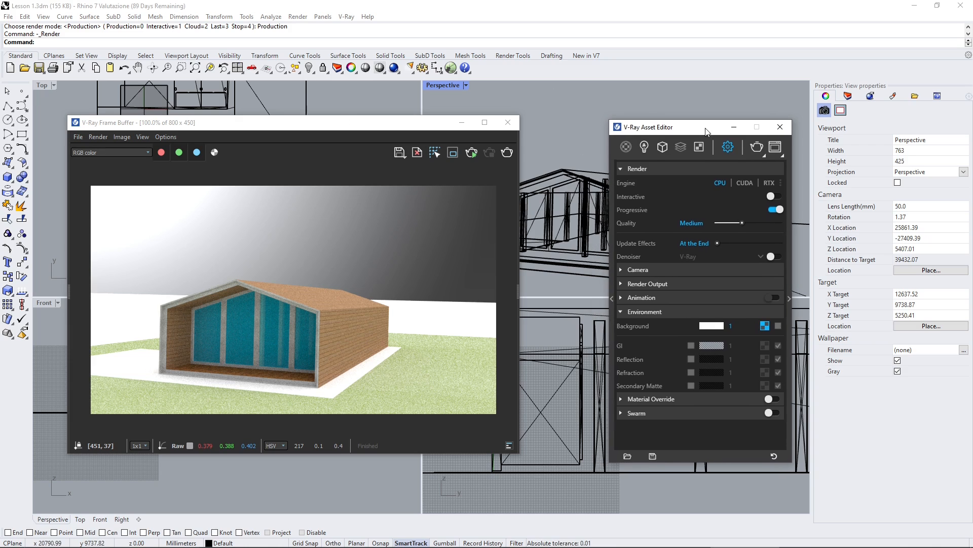
left_click_drag(359, 124, 353, 119)
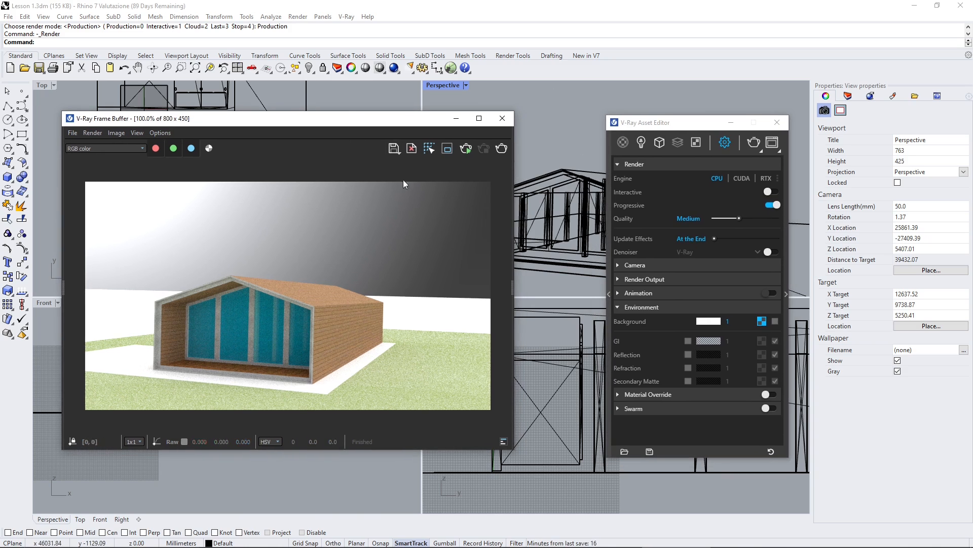
scroll(356, 258, "up", 1)
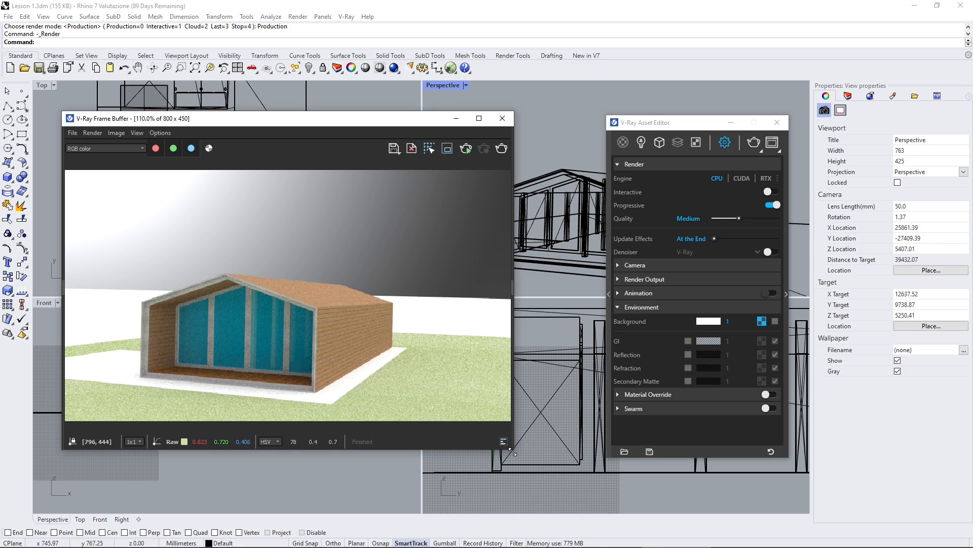
left_click_drag(512, 451, 539, 461)
left_click_drag(713, 127, 857, 124)
left_click_drag(346, 121, 320, 116)
left_click_drag(839, 125, 823, 121)
left_click_drag(291, 121, 283, 122)
left_click(494, 145)
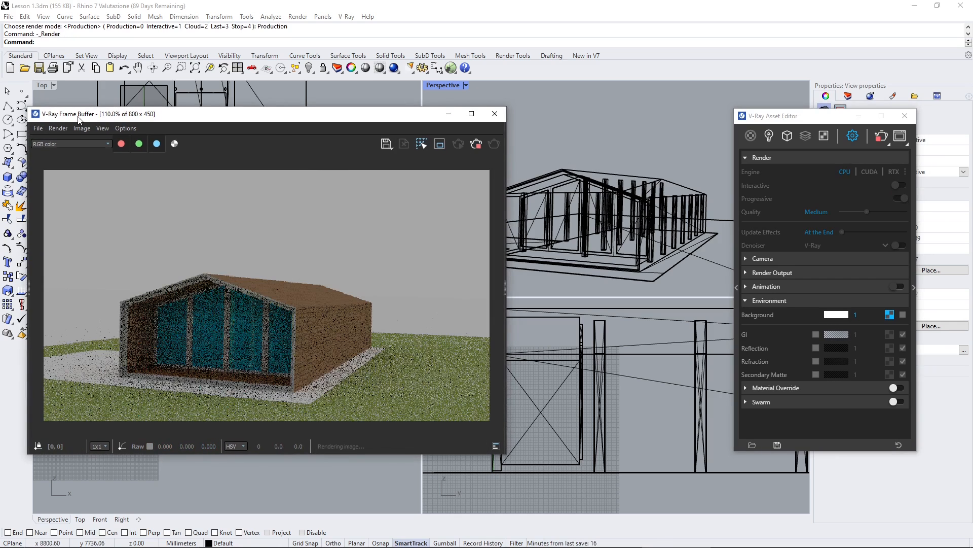
- Set the environment background intensity to 3 and render the house again
left_click(759, 119)
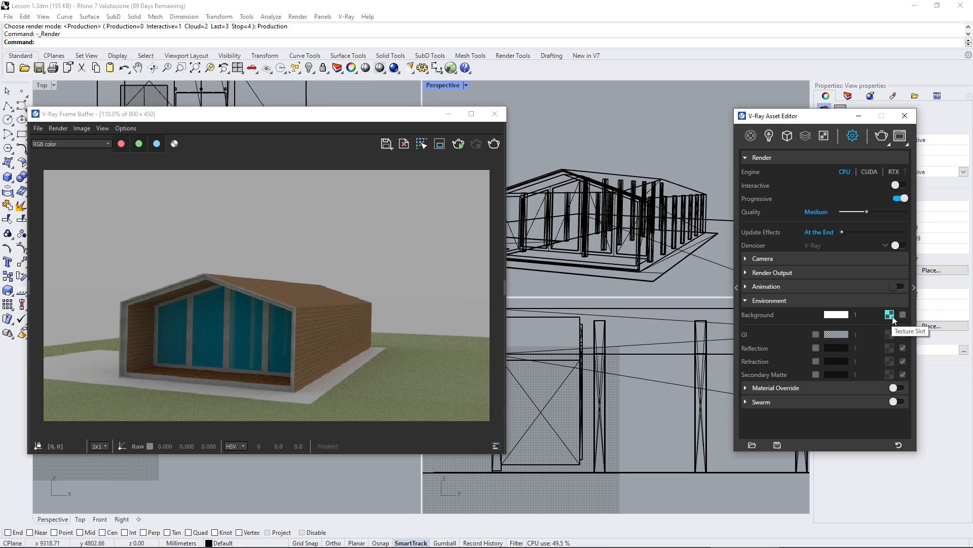
left_click(855, 315)
type("4")
key("BackSpace")
type("3")
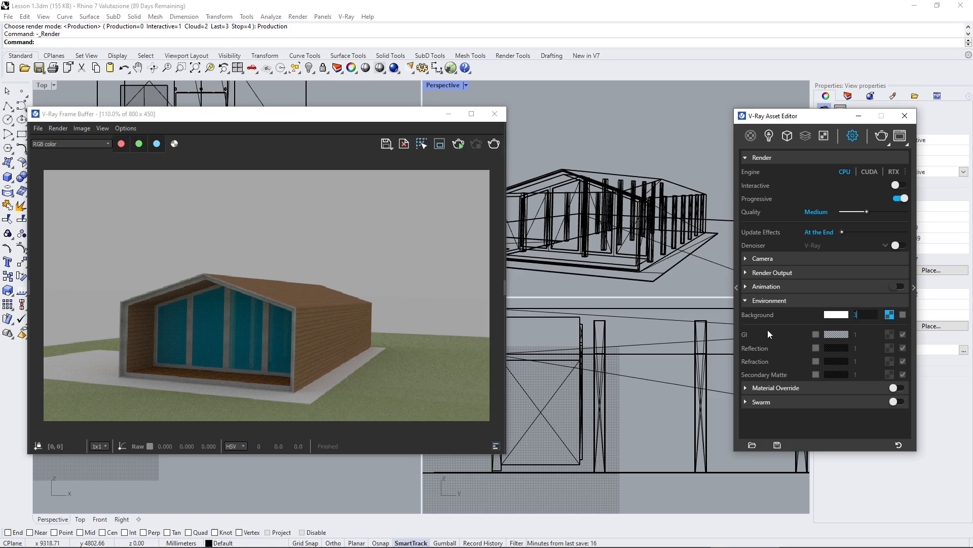
left_click(798, 316)
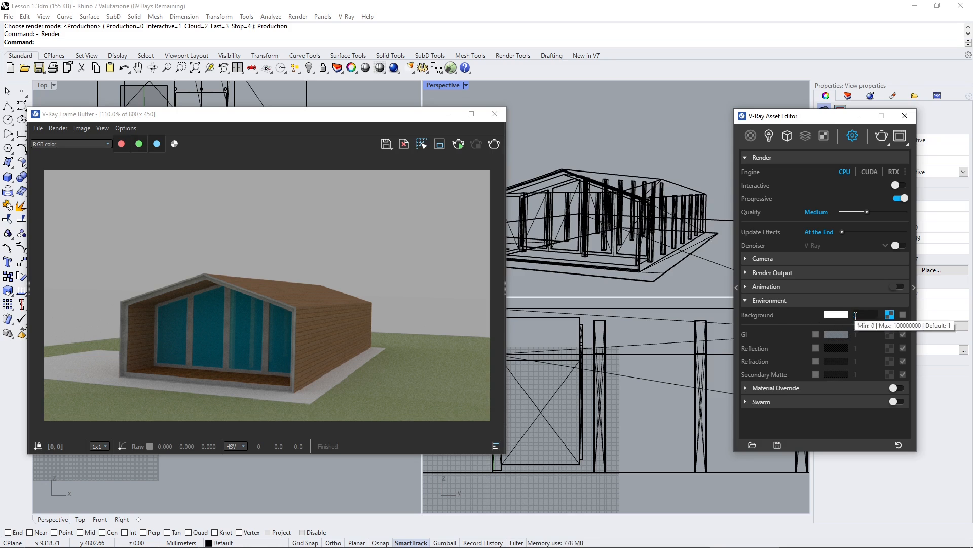
left_click(495, 154)
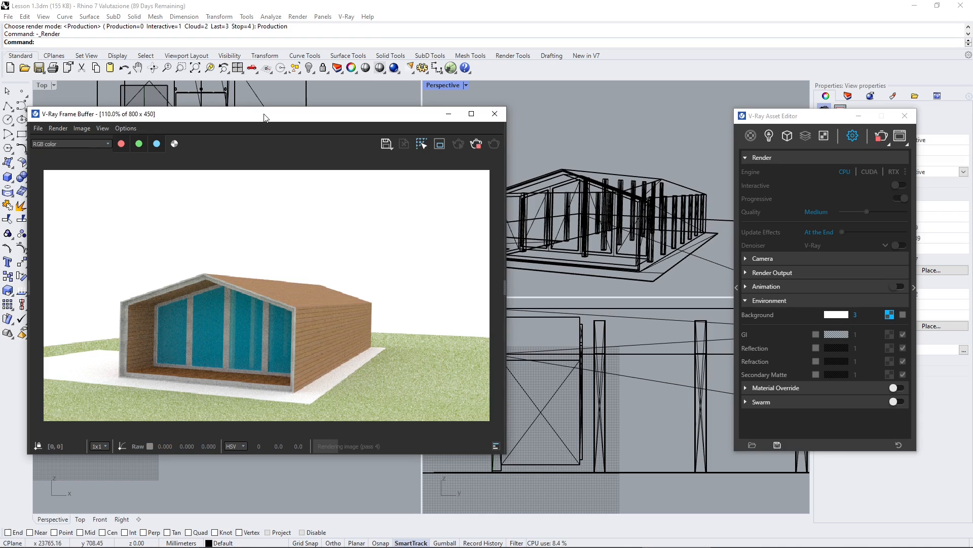
- Lower the frame buffer and Asset Editor windows so that the floating VRay All toolbar is uncovered above them
left_click_drag(263, 118, 262, 94)
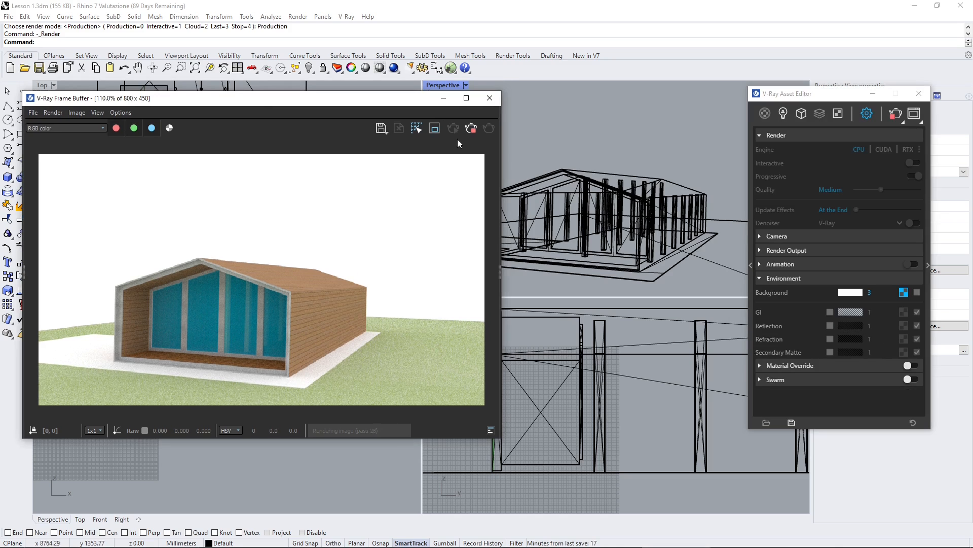
left_click_drag(316, 99, 311, 124)
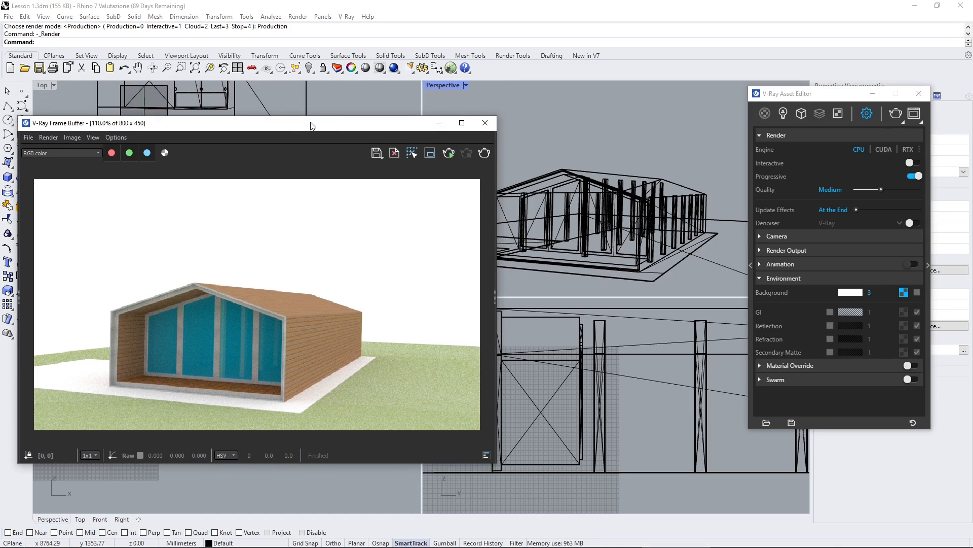
left_click_drag(838, 98, 840, 126)
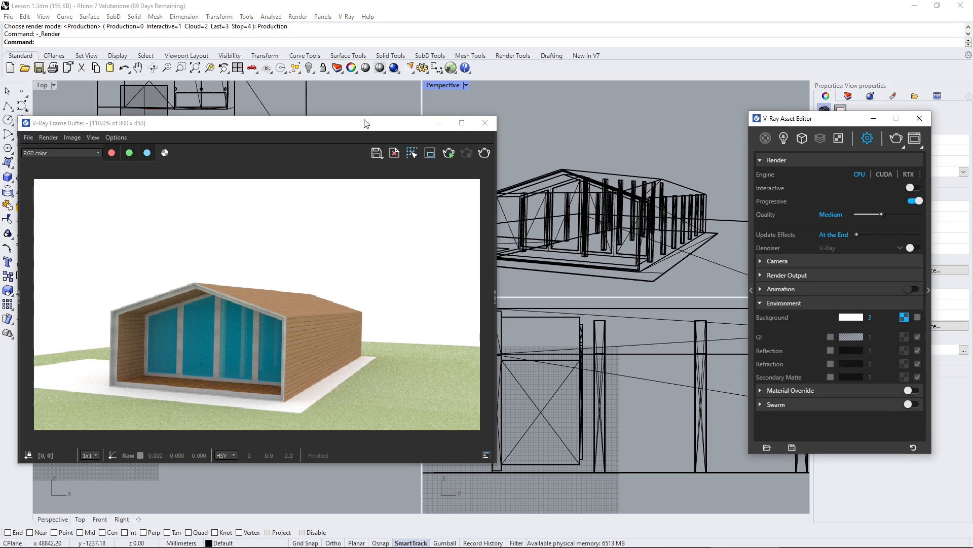
left_click_drag(364, 123, 366, 126)
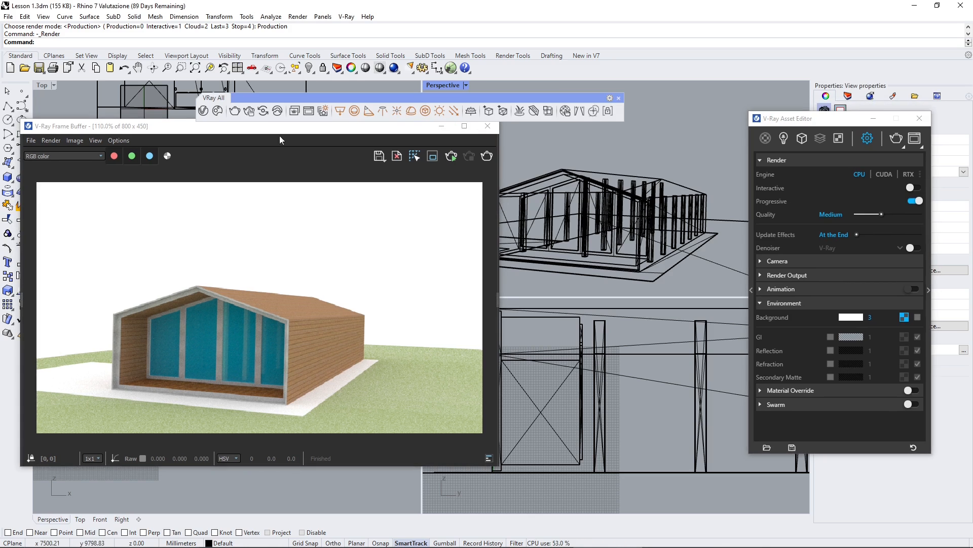
left_click_drag(167, 128, 174, 138)
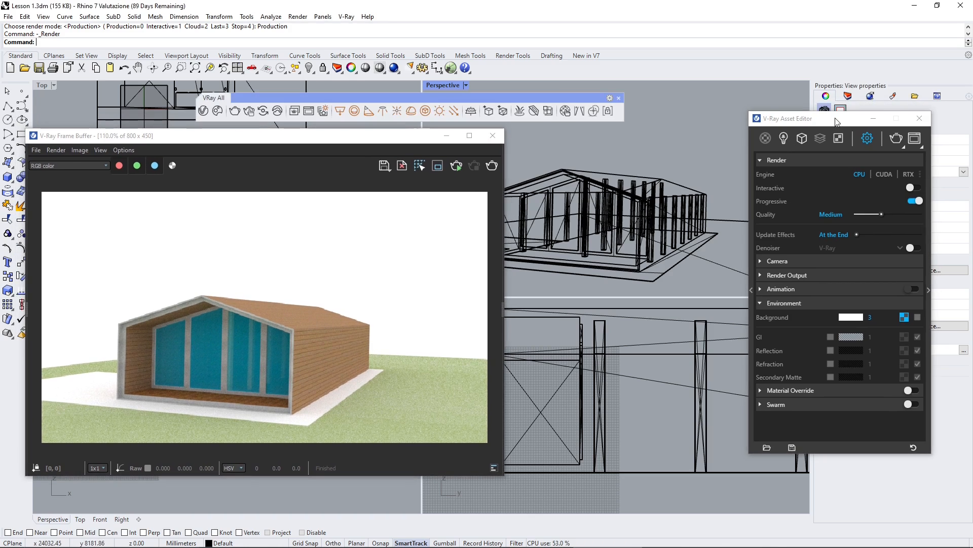
left_click_drag(840, 125, 839, 142)
left_click(638, 125)
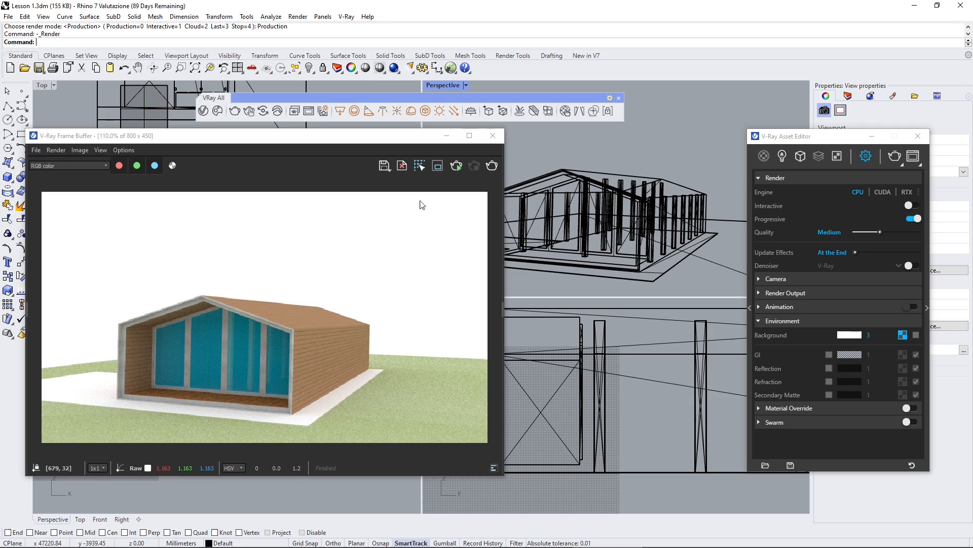
- Shift the VRay All toolbar slightly sideways and bring the frame buffer and Asset Editor windows closer together beneath it
left_click_drag(398, 136, 380, 136)
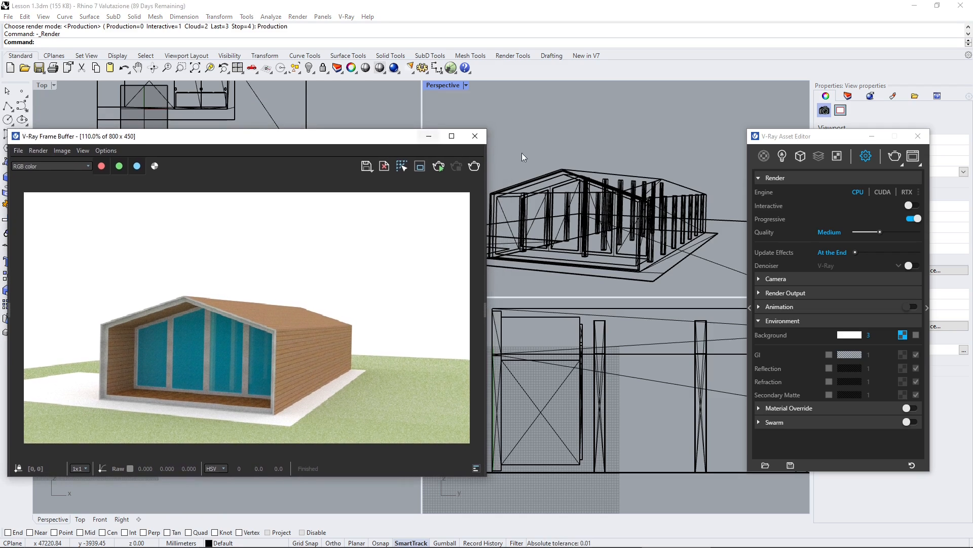
left_click(524, 157)
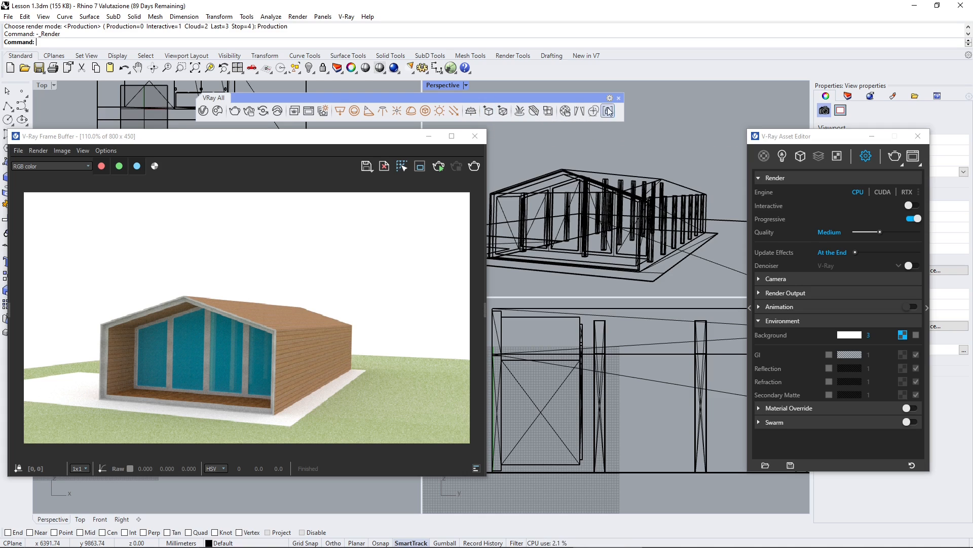
left_click_drag(473, 98, 485, 98)
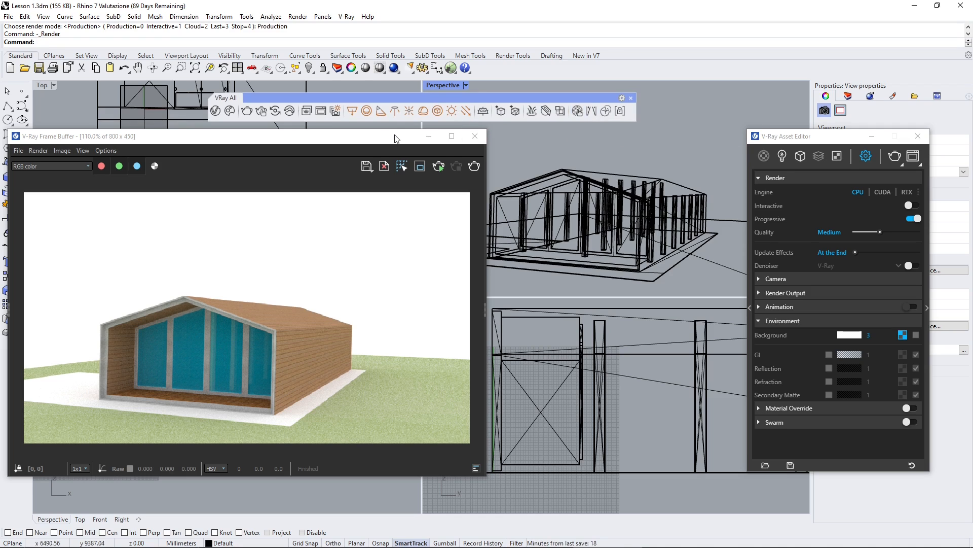
left_click_drag(396, 135, 424, 141)
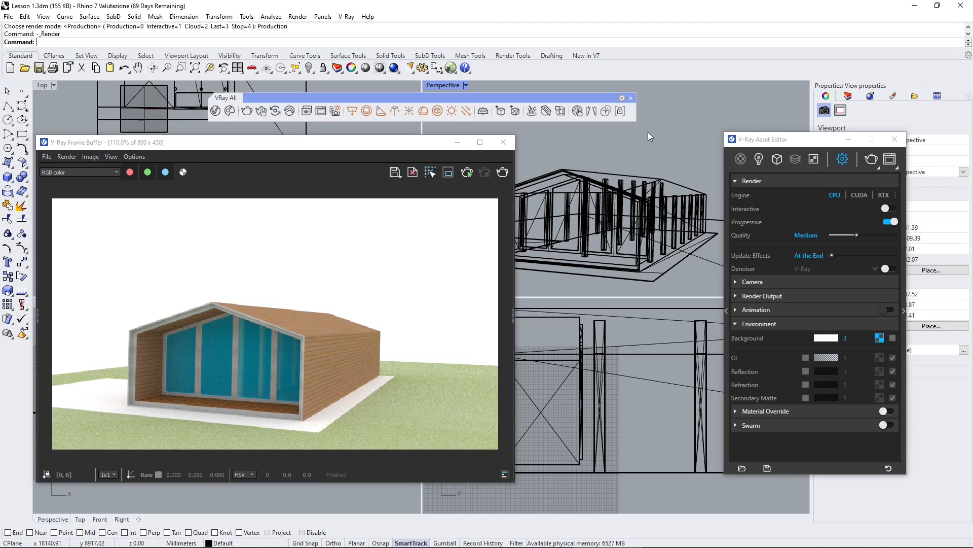
left_click_drag(811, 145, 797, 148)
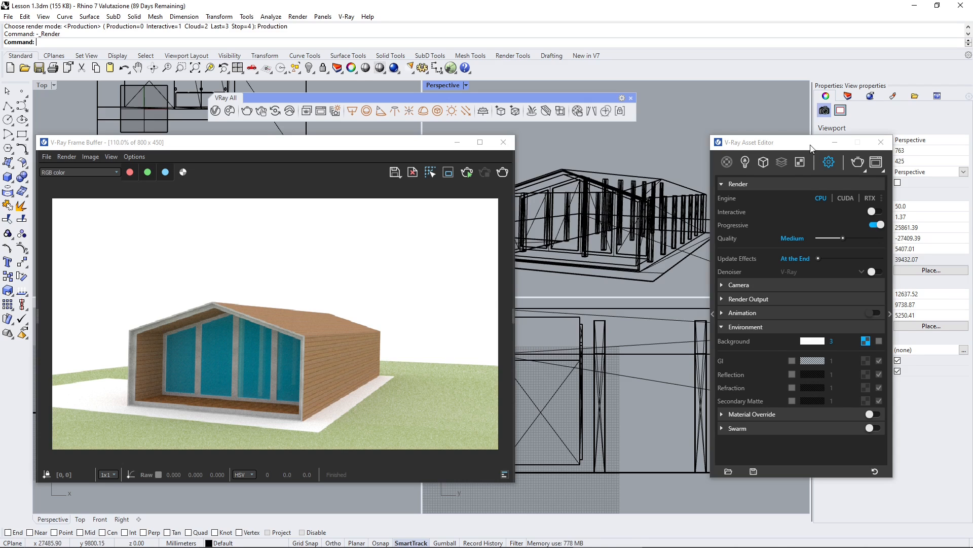
mouse_move(808, 148)
left_mouse_down()
mouse_move(794, 155)
mouse_move(802, 150)
left_mouse_up()
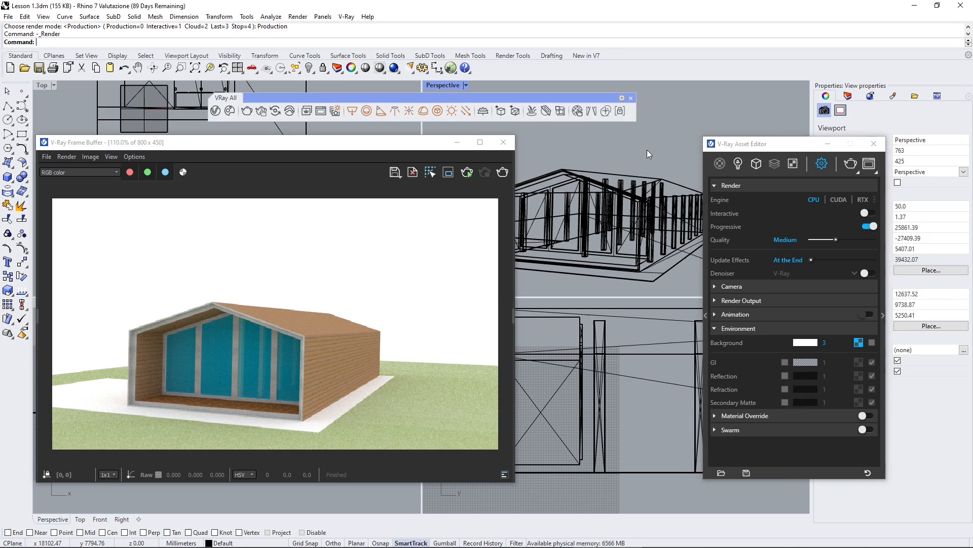